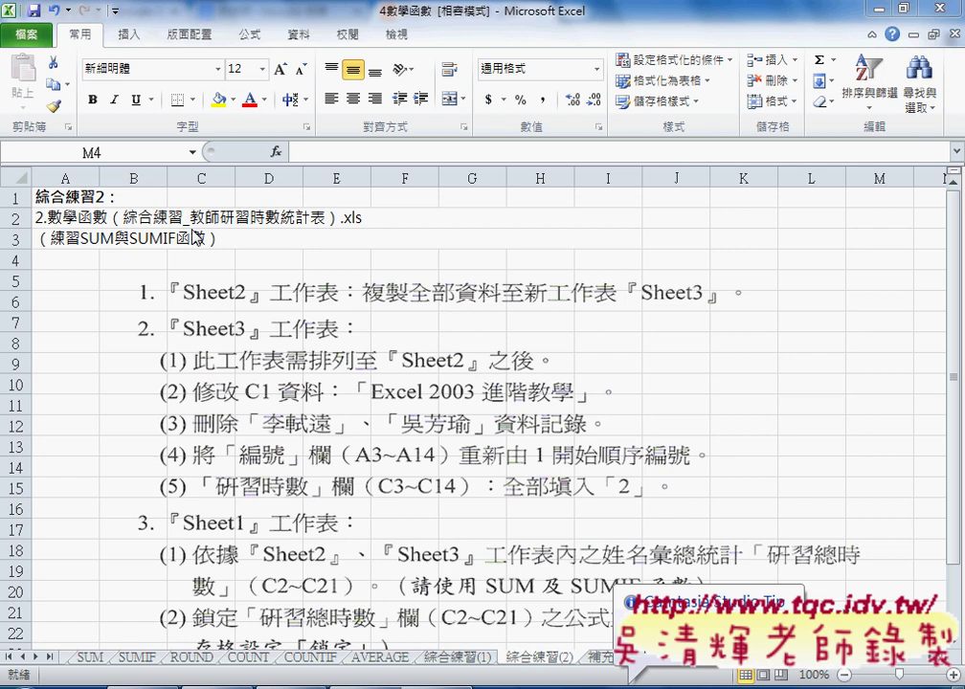
Step: Review the exercise title and file name in A1:A2 of the 綜合練習(2) instructions sheet
left_click(74, 199)
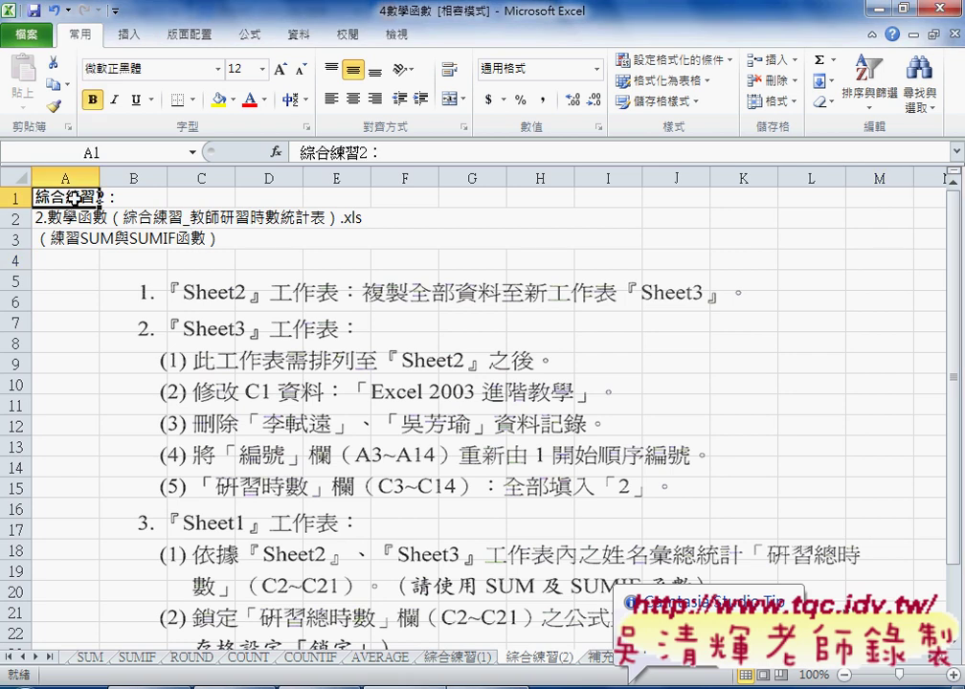
left_click(67, 217)
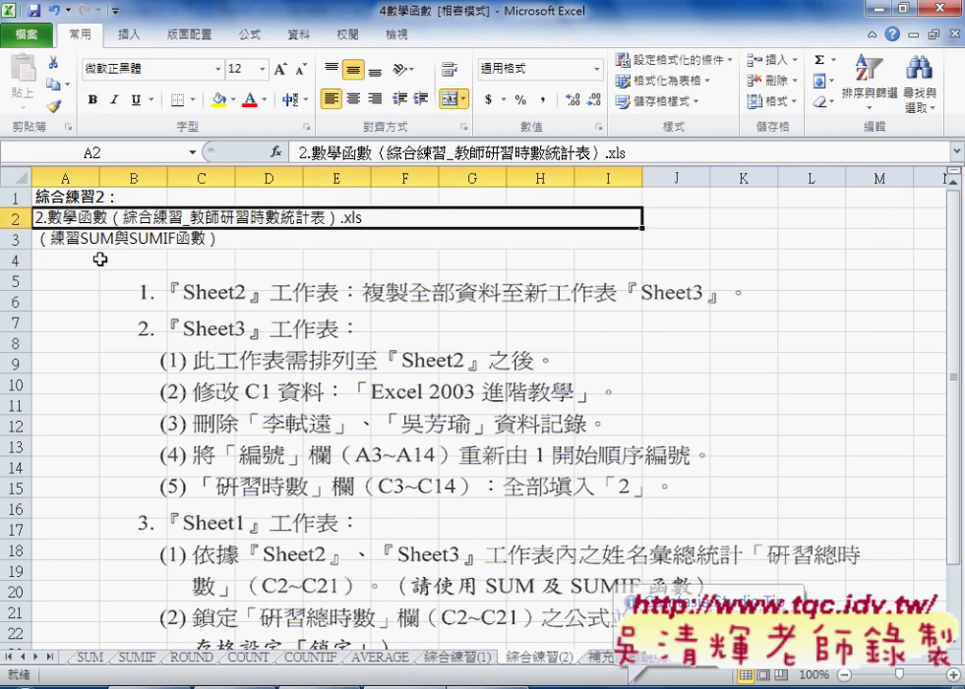
scroll(84, 277, "down", 1)
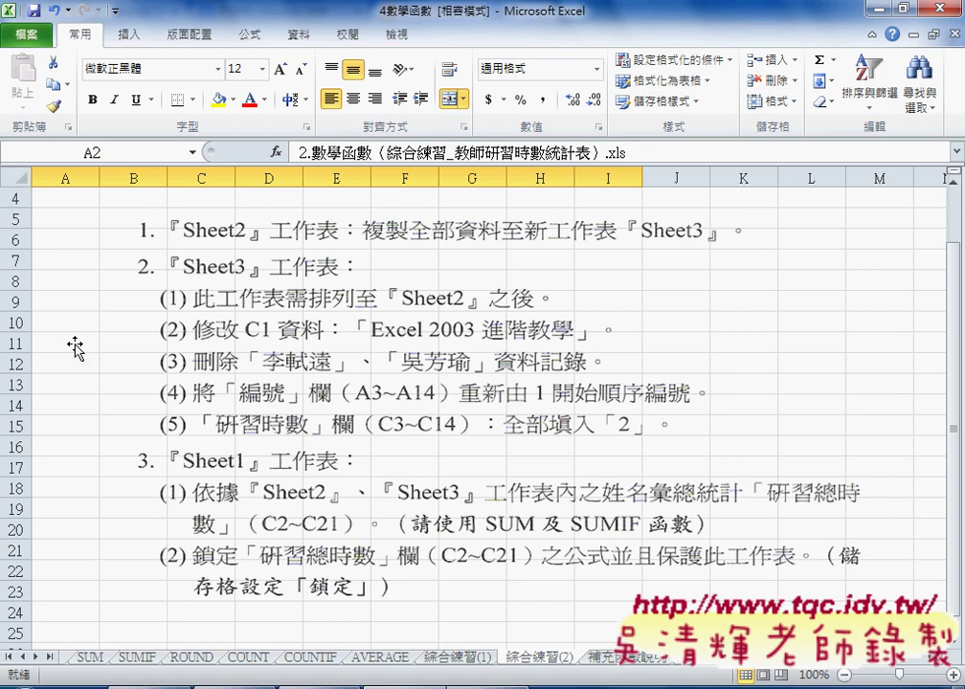
scroll(86, 340, "up", 1)
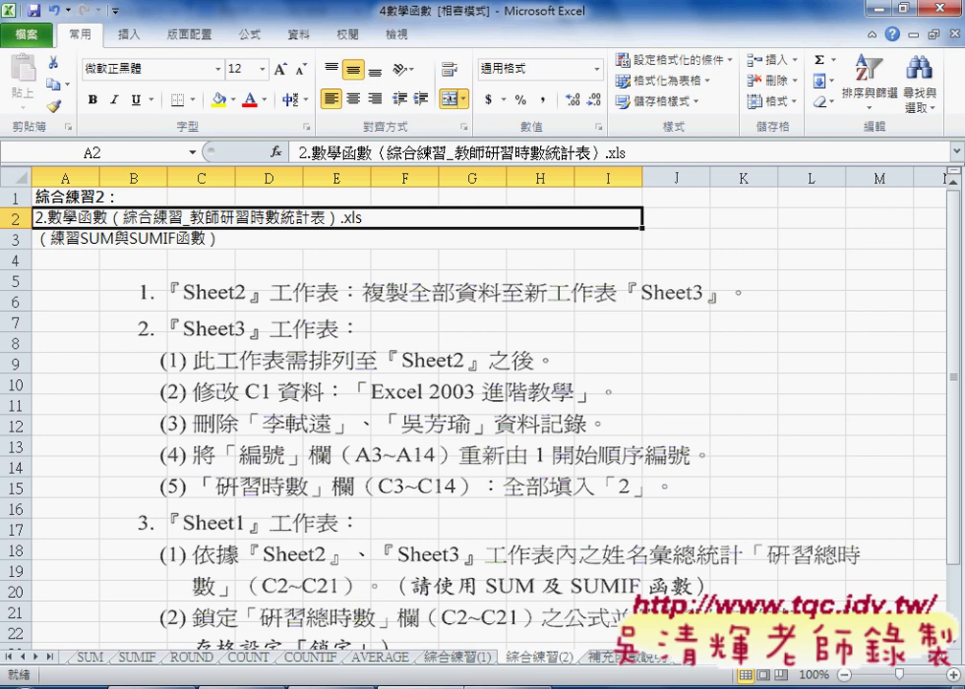
Step: In the training-hours workbook, copy Sheet2 to the end of the workbook
left_click(565, 583)
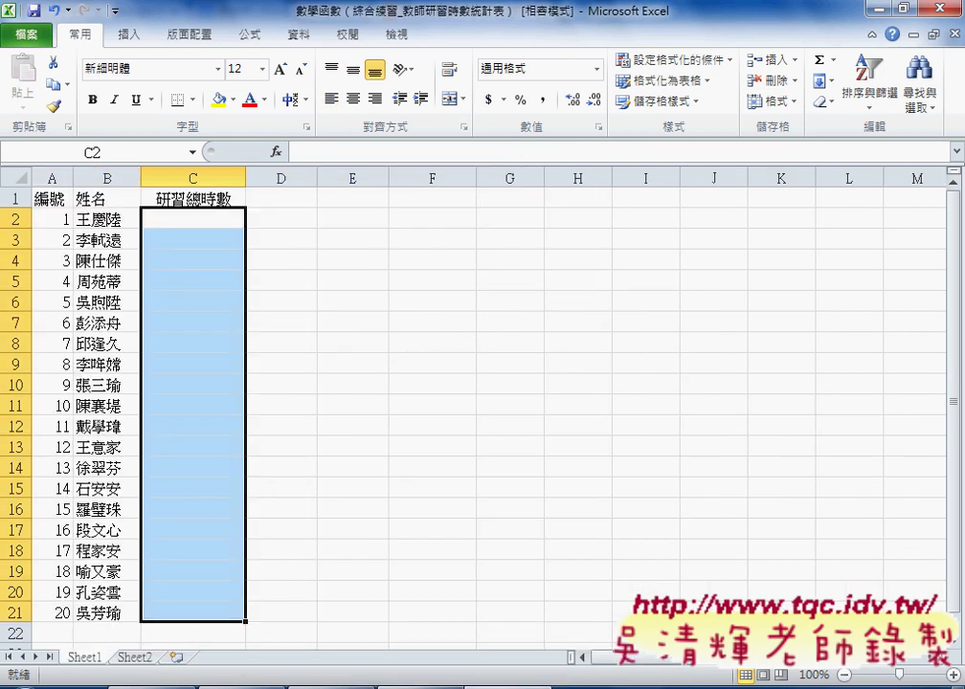
left_click(134, 658)
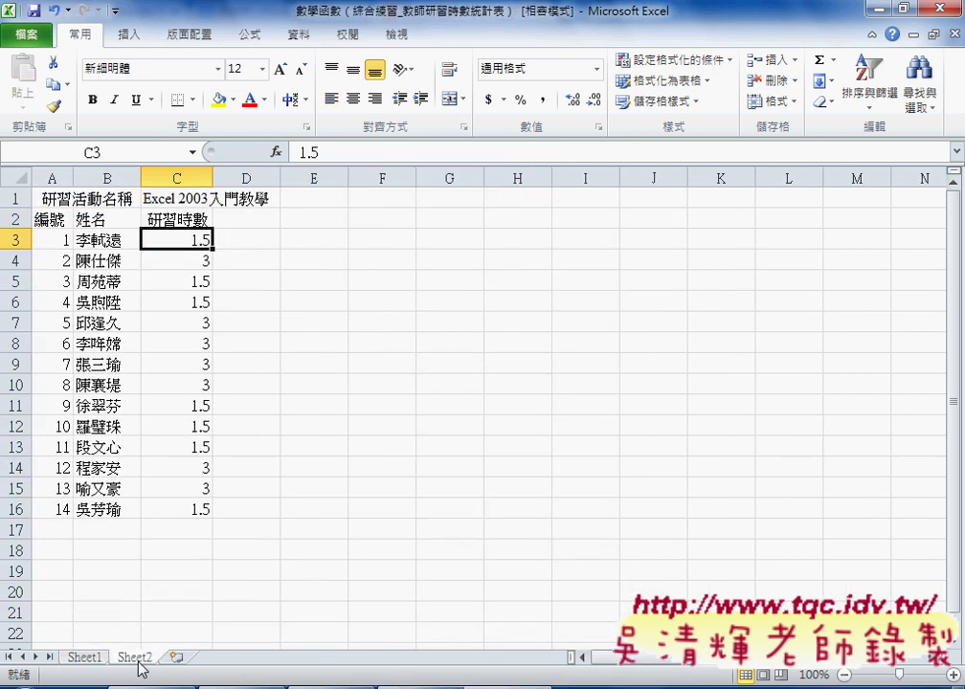
right_click(134, 658)
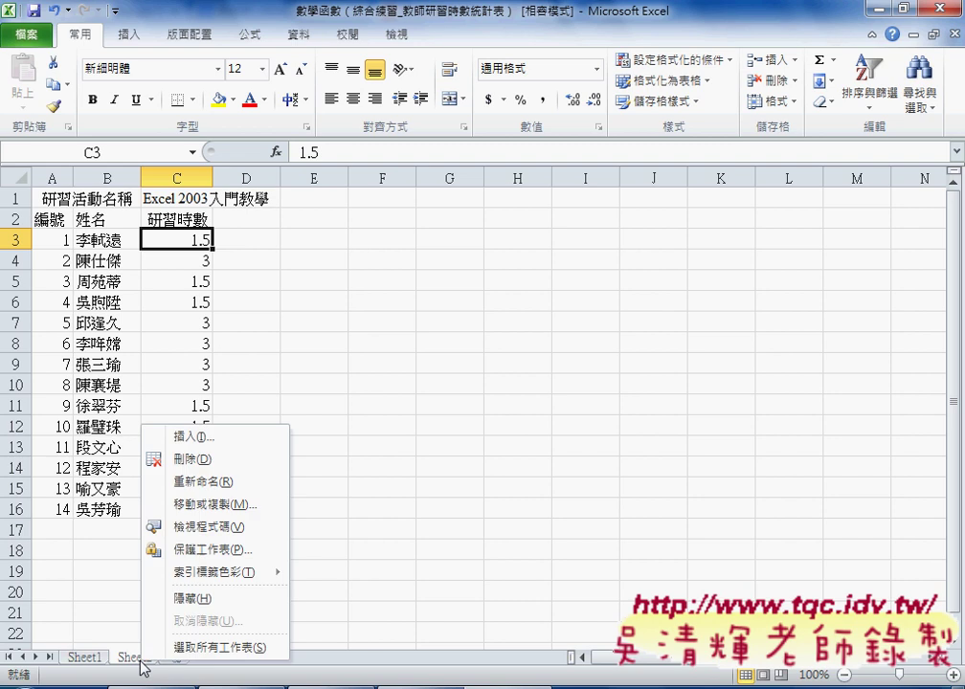
left_click(218, 504)
left_click(115, 573)
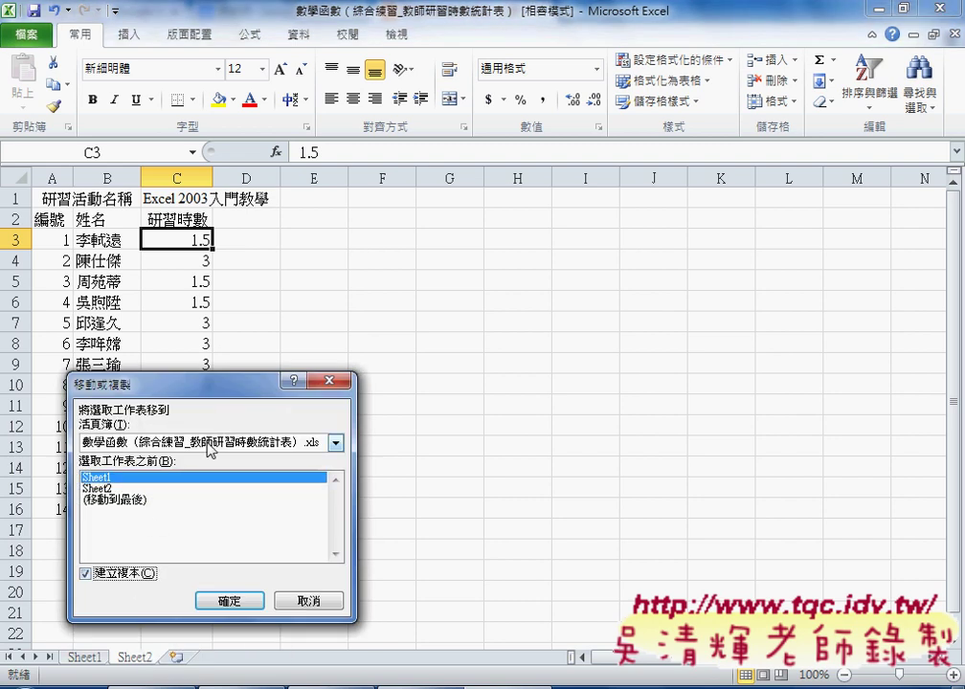
left_click_drag(225, 391, 443, 372)
left_click(335, 479)
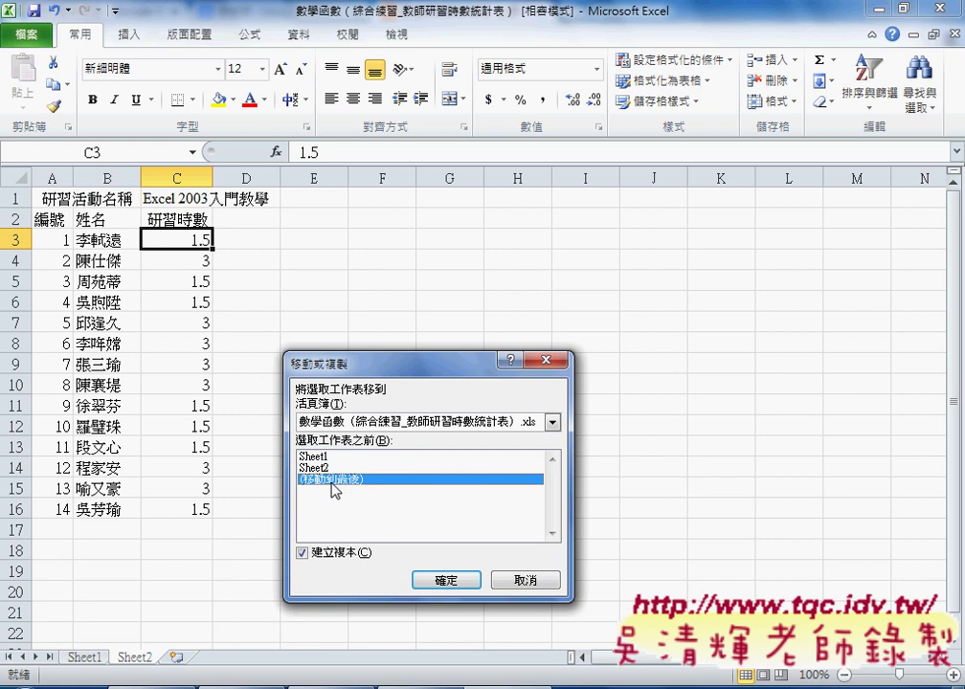
left_click(456, 580)
Step: Rename the copied sheet to 'Sheet3'
double_click(191, 658)
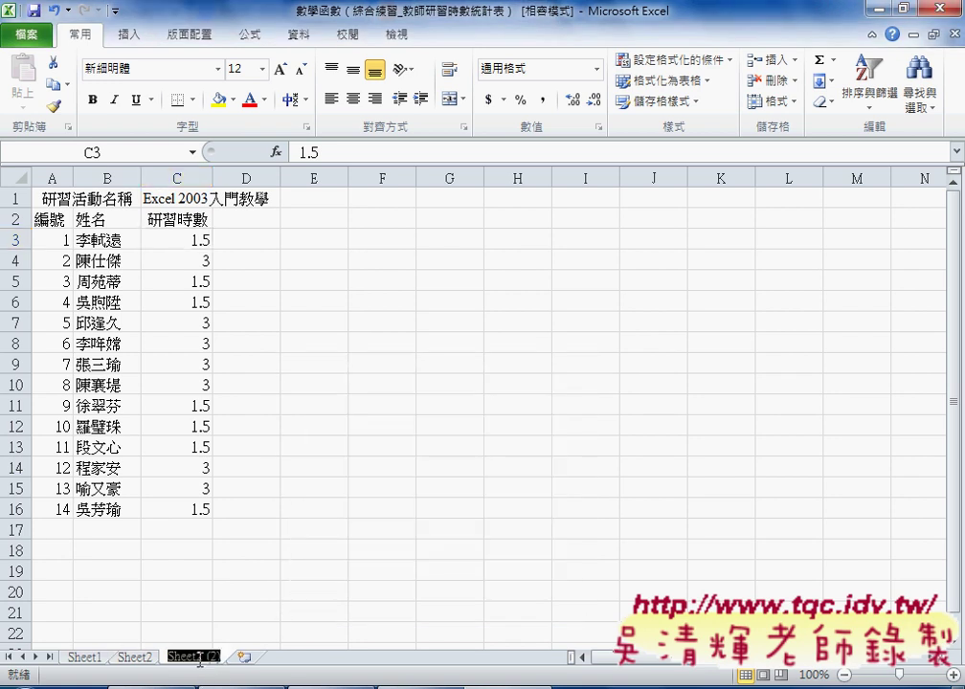
left_click_drag(195, 657, 227, 653)
type("3")
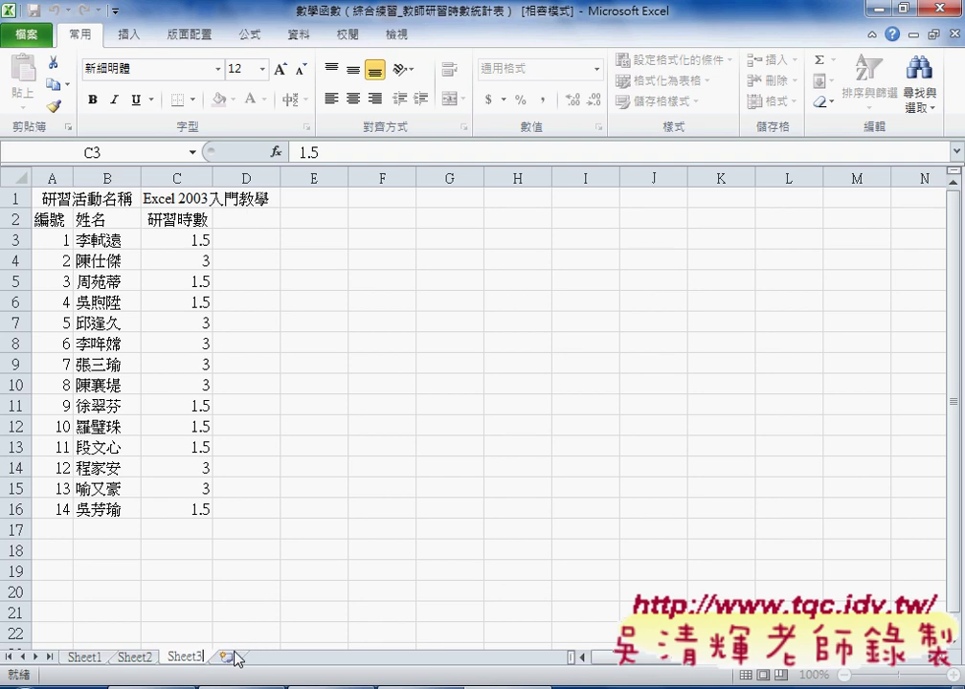
key("Return")
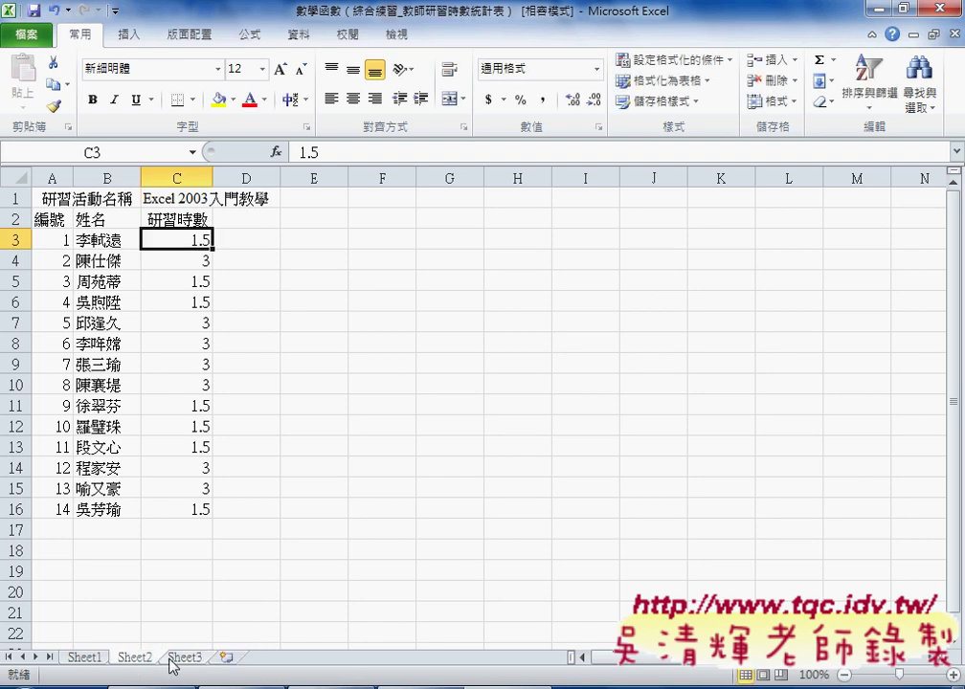
left_click(86, 661)
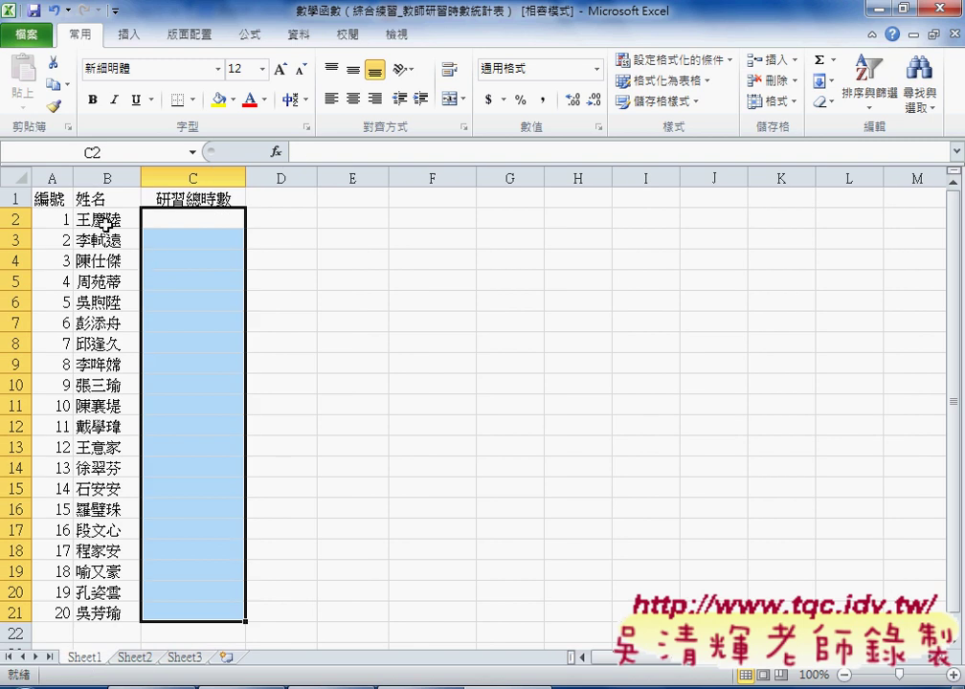
left_click_drag(104, 219, 108, 598)
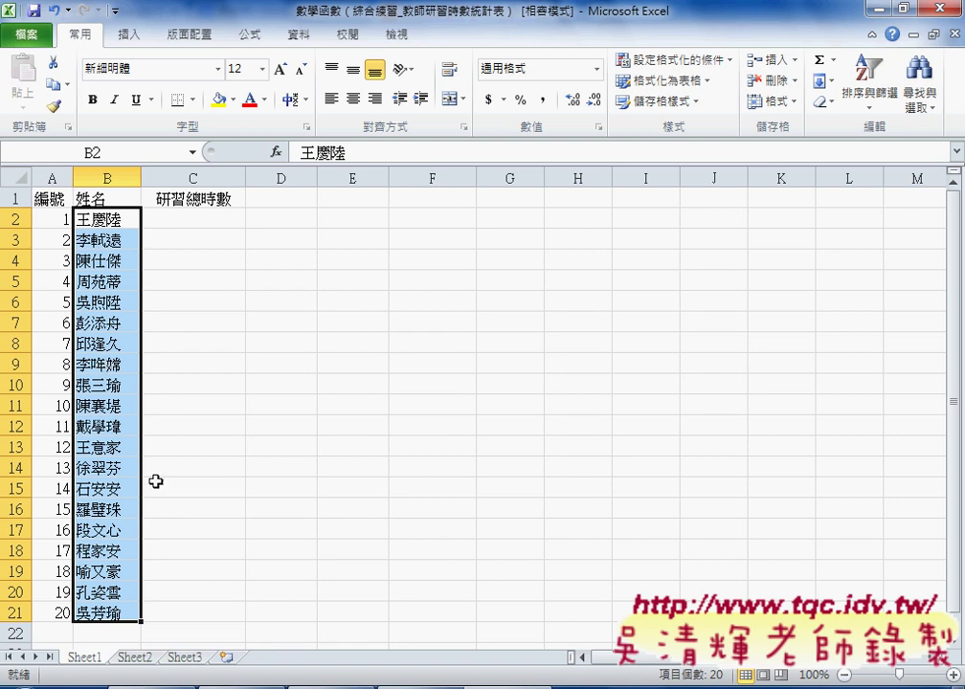
left_click(134, 660)
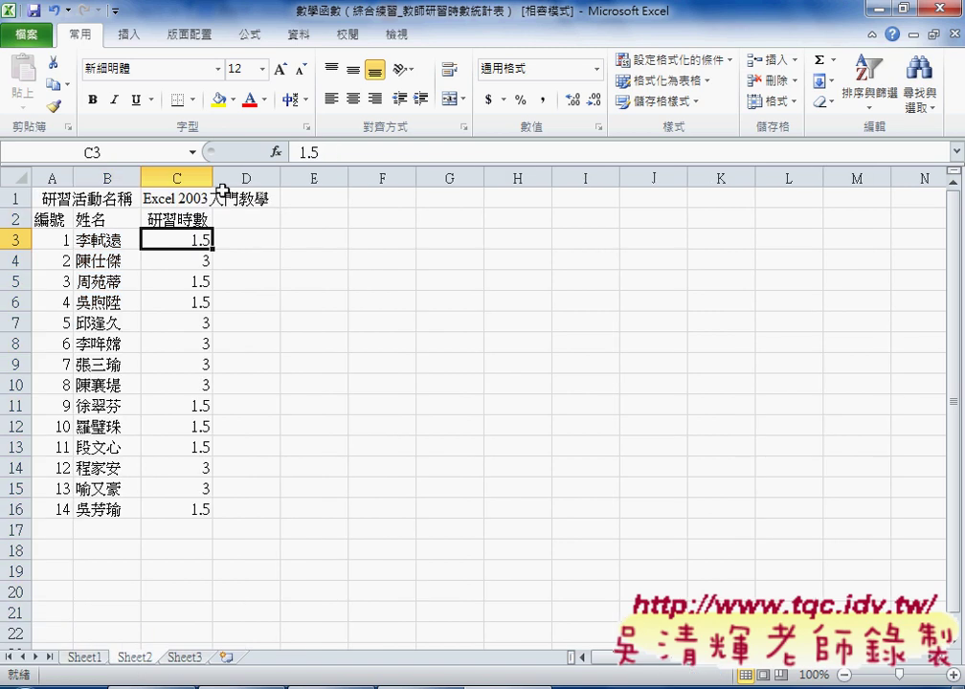
left_click(185, 658)
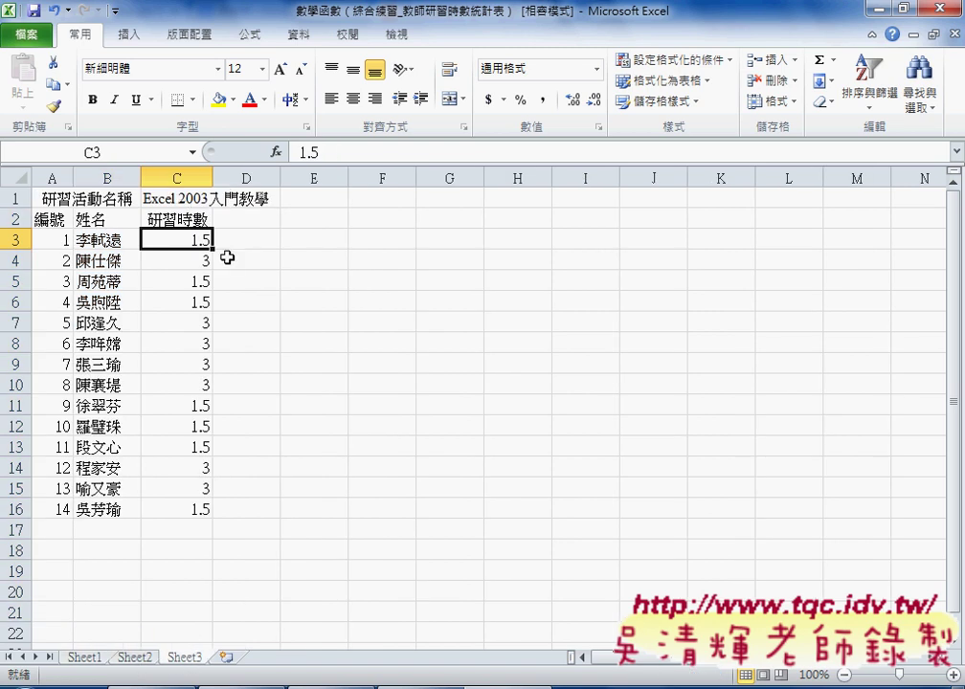
Step: Replace 入門 with 進階 in C1 so the title reads Excel 2003進階教學
left_click(176, 199)
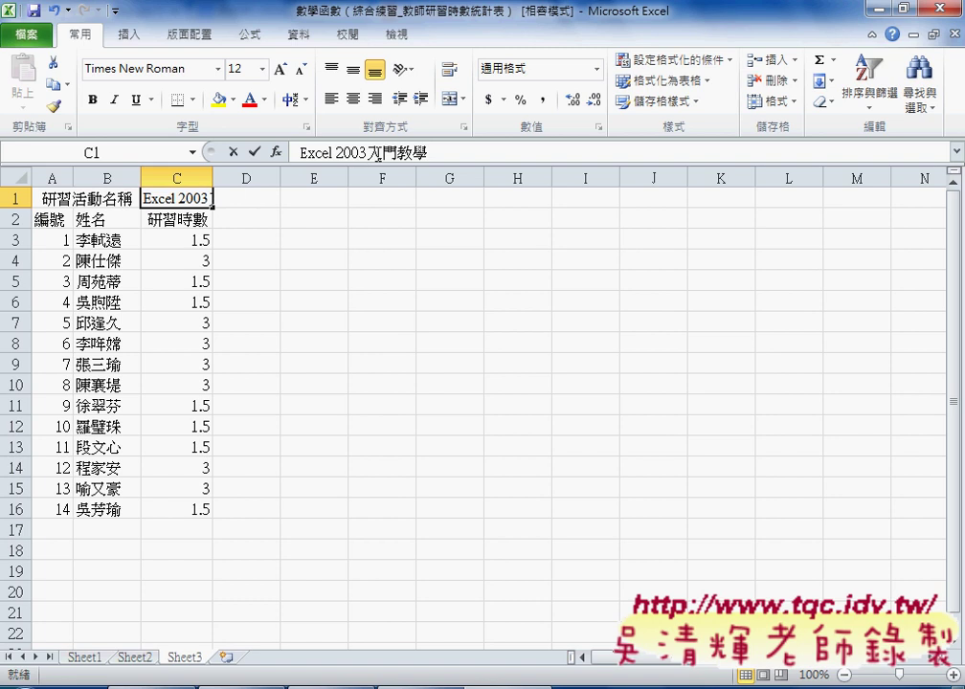
left_click_drag(368, 153, 396, 153)
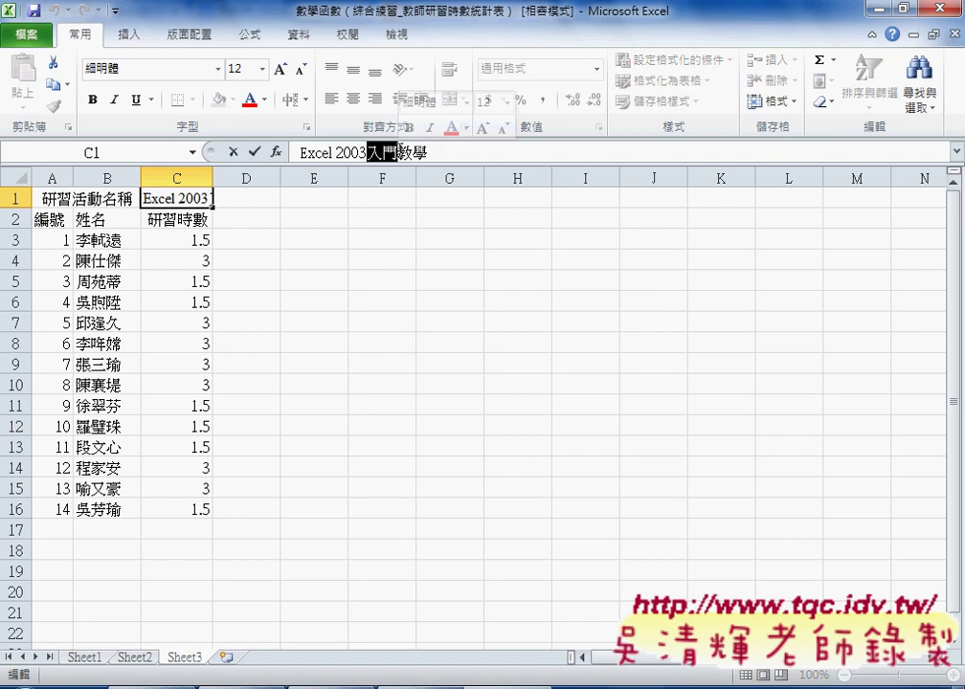
type("ㄐ")
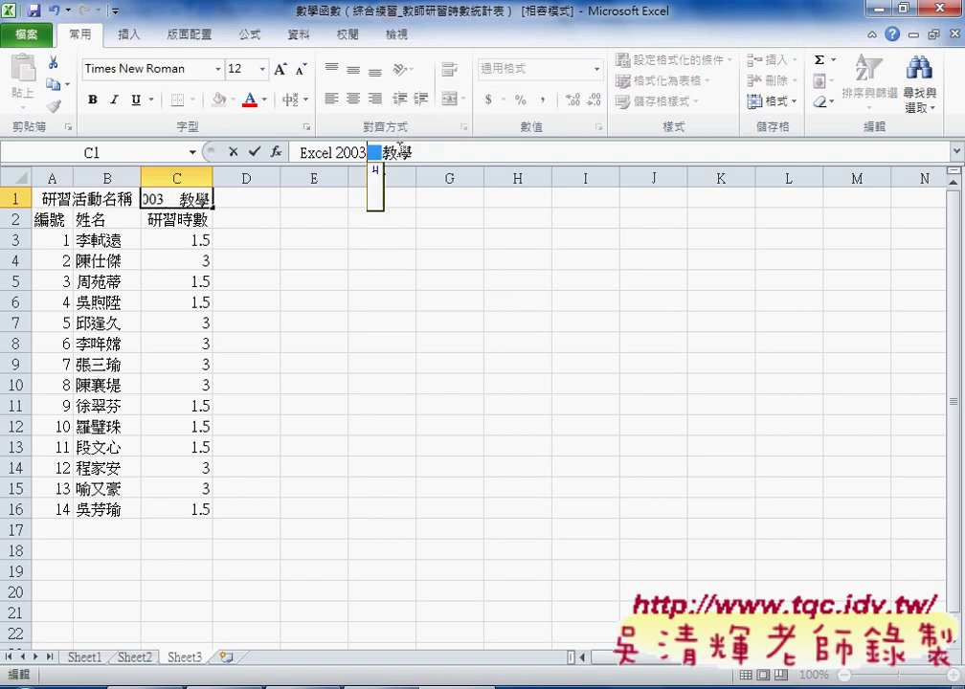
type("進")
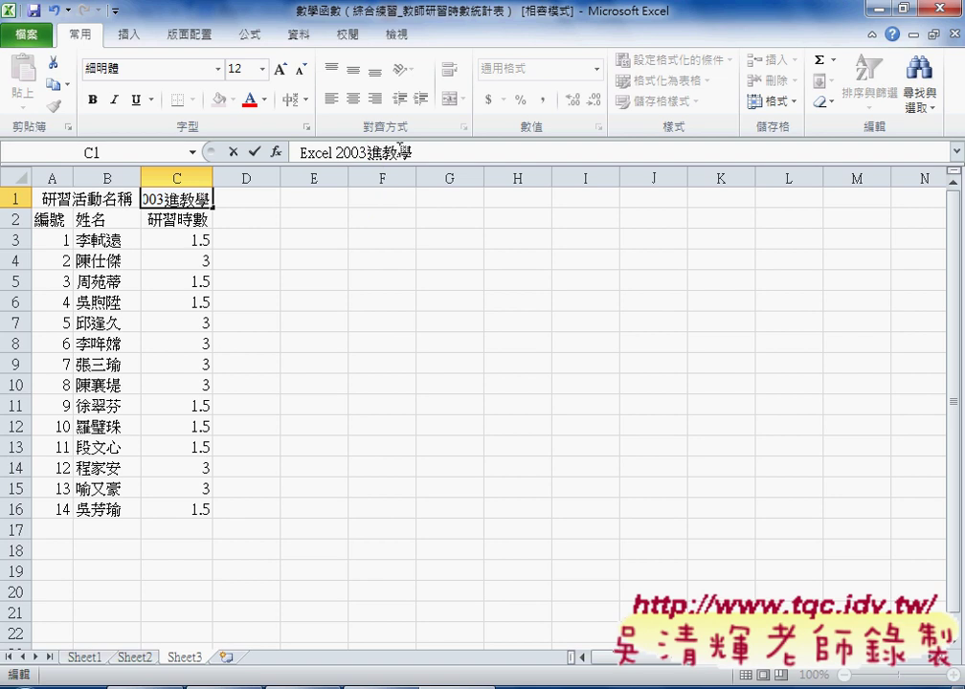
type("ㄐㄧㄝ")
type("階")
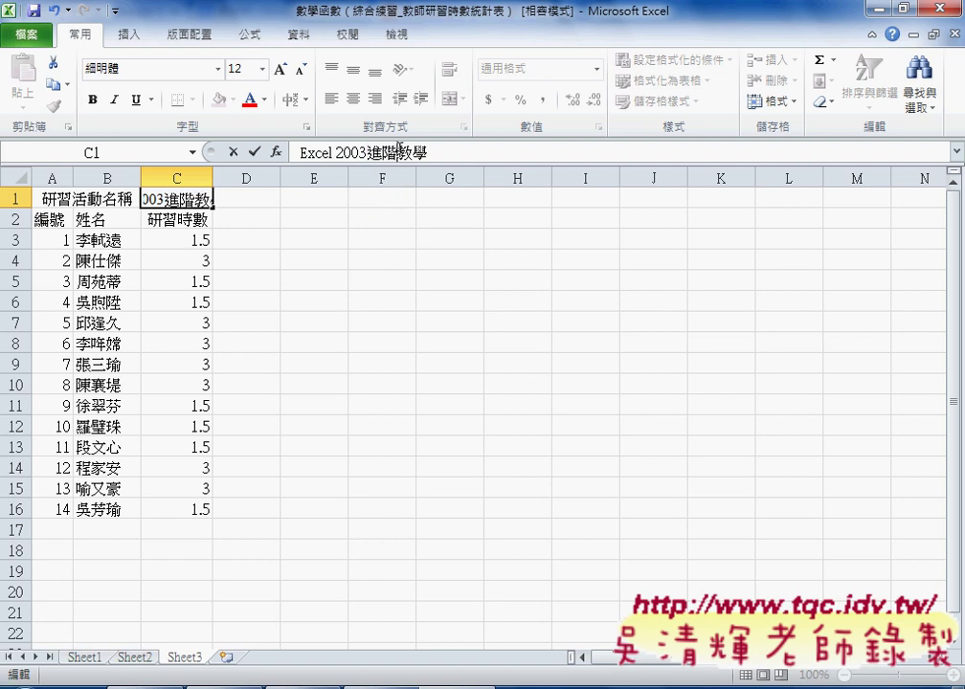
left_click(326, 405)
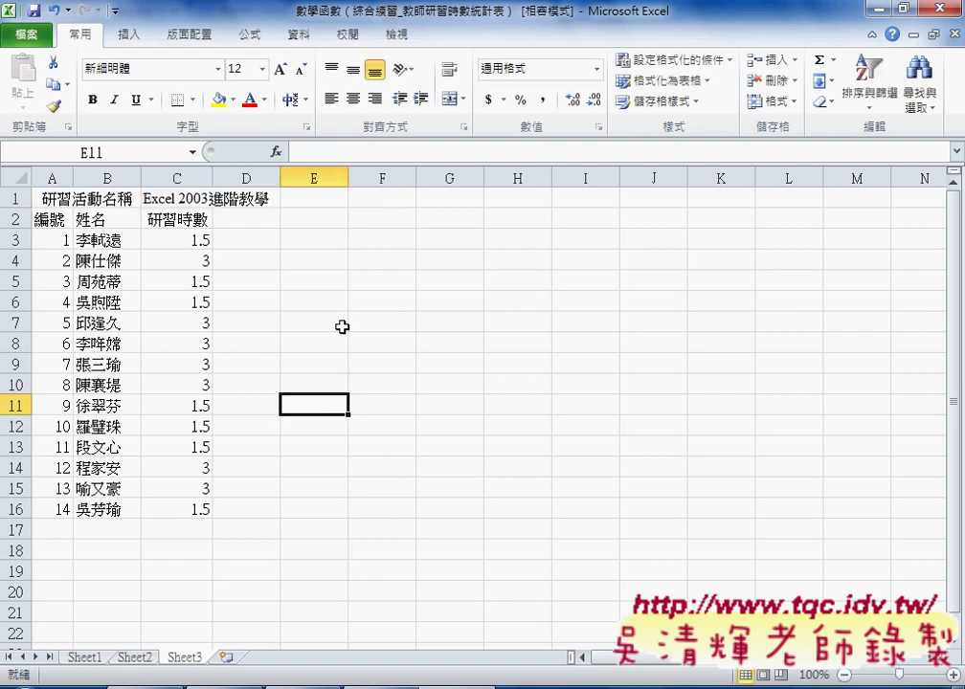
left_click(172, 200)
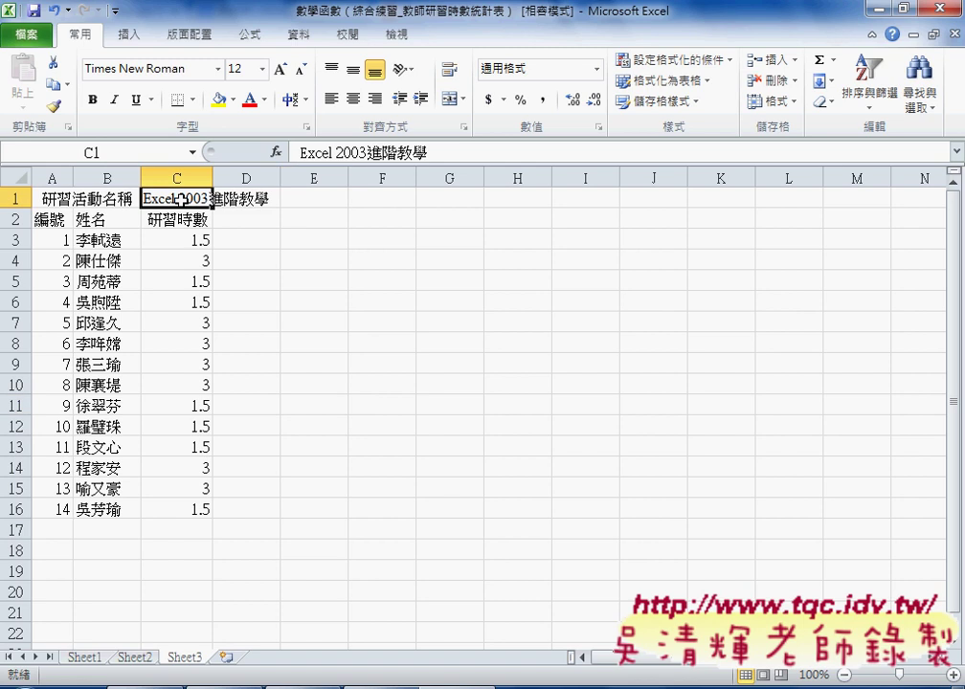
Step: Delete rows 3 and 16 from Sheet3
left_click(17, 241)
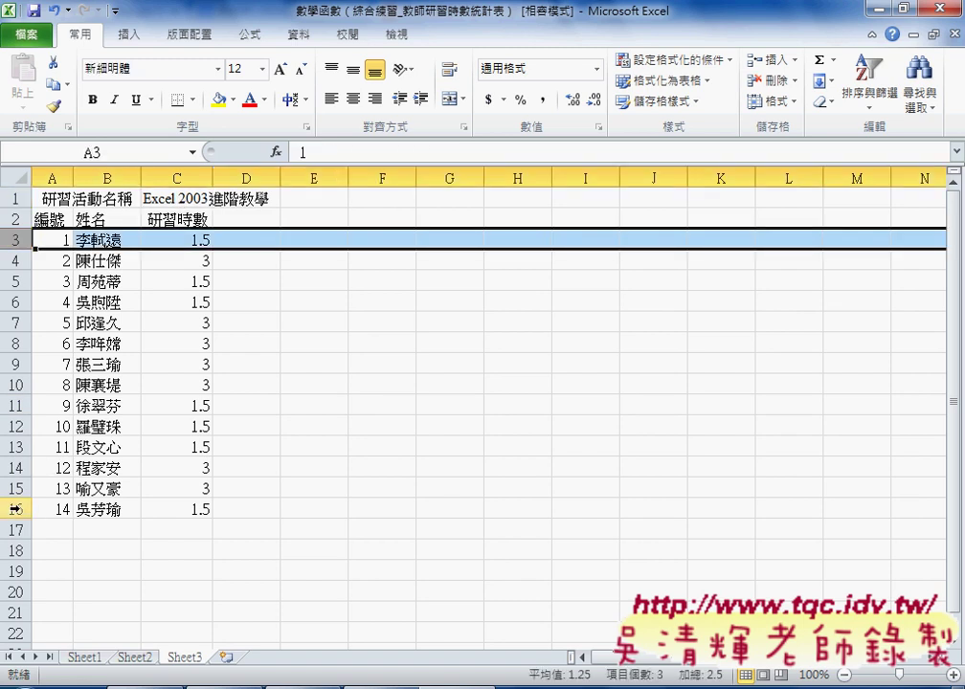
right_click(131, 242)
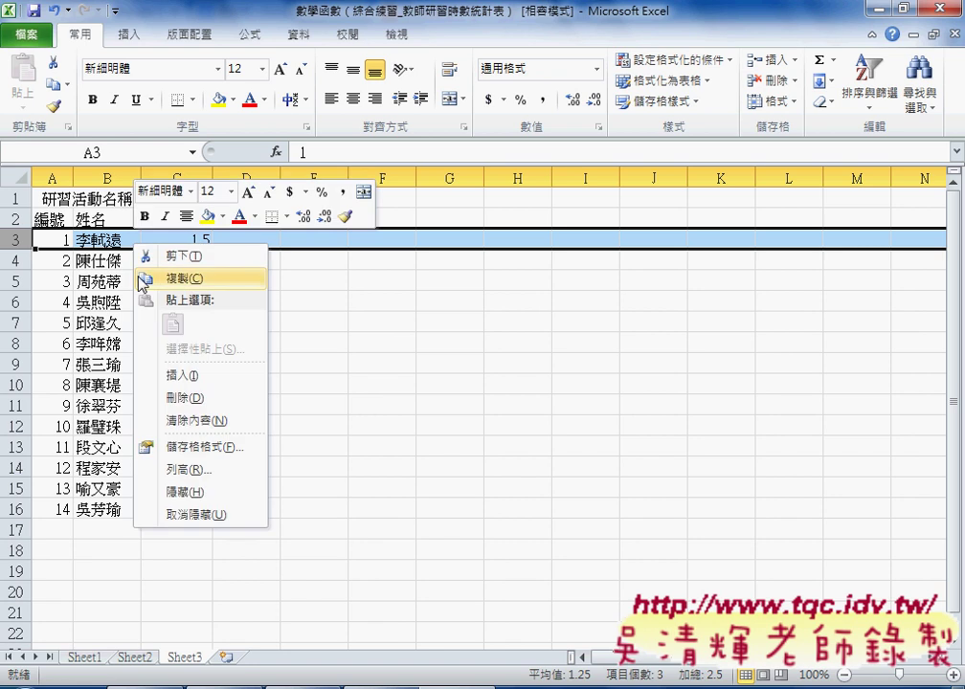
left_click(15, 517)
left_click(16, 509, "ctrl")
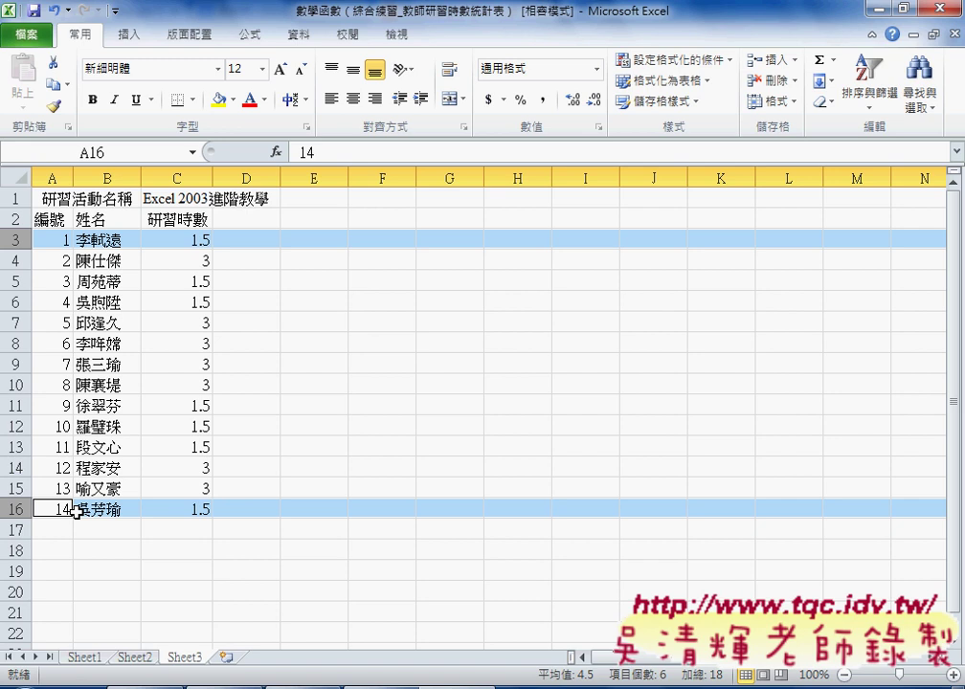
right_click(148, 509)
left_click(239, 258)
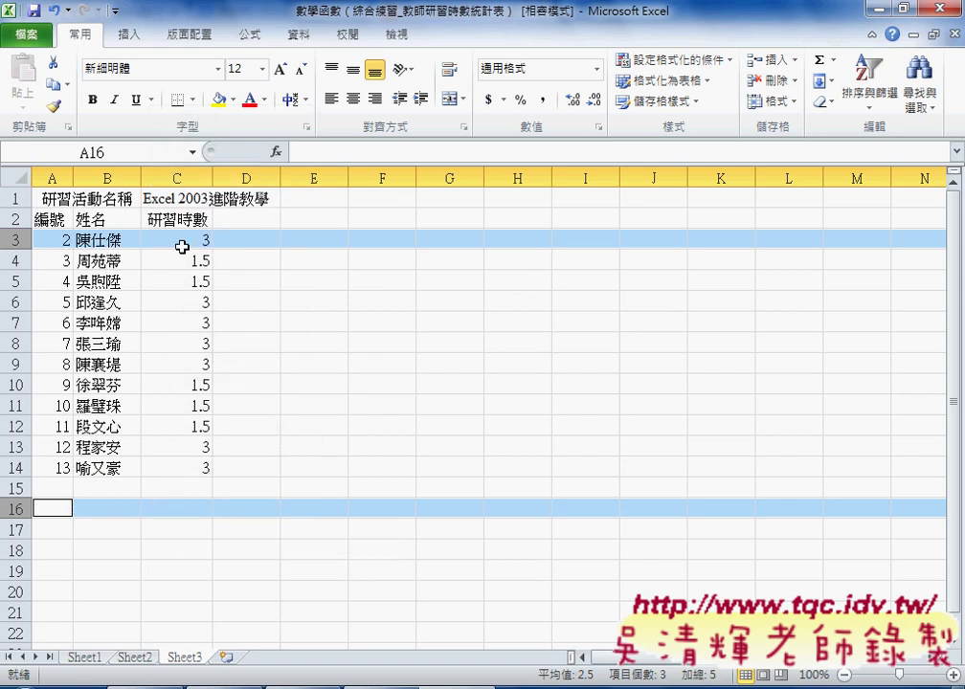
Step: Renumber the 編號 column A3:A14 from 1 to 12
left_click_drag(48, 240, 61, 462)
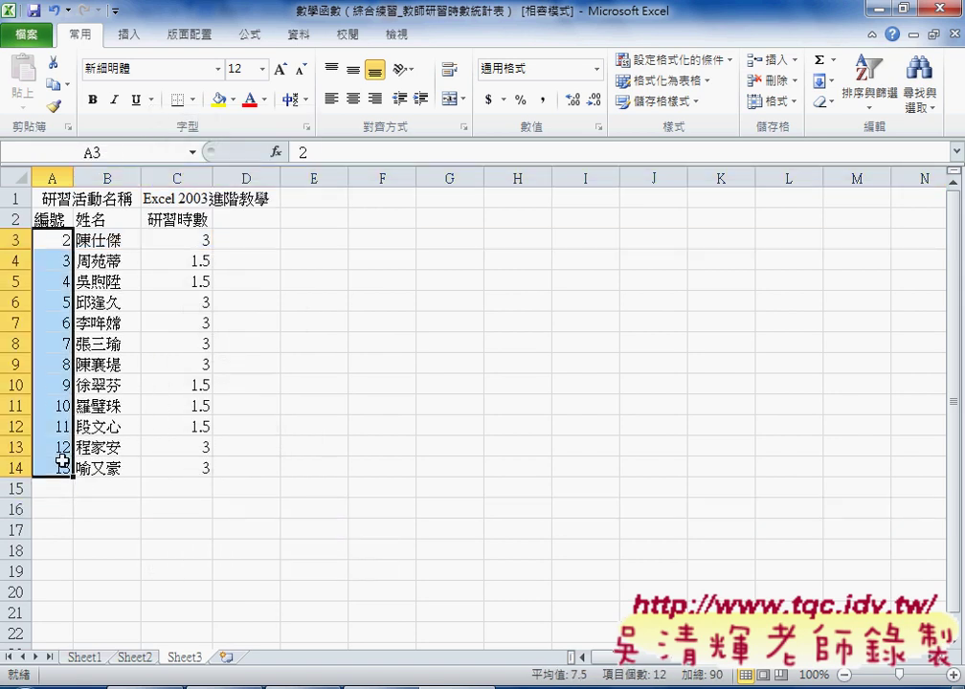
type("1")
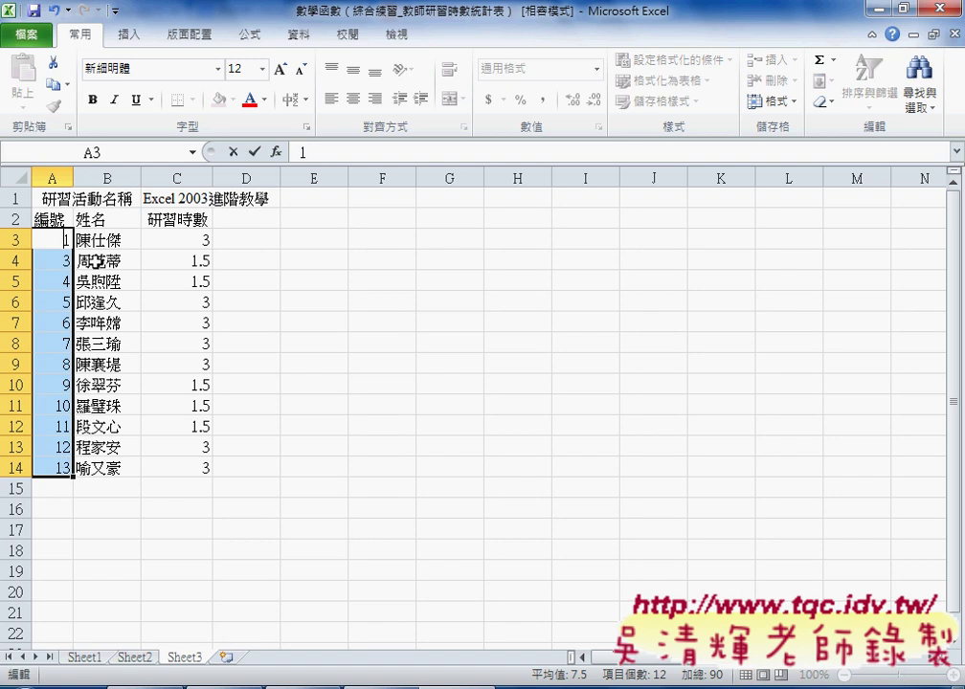
left_click(67, 241)
left_click_drag(74, 247, 63, 469)
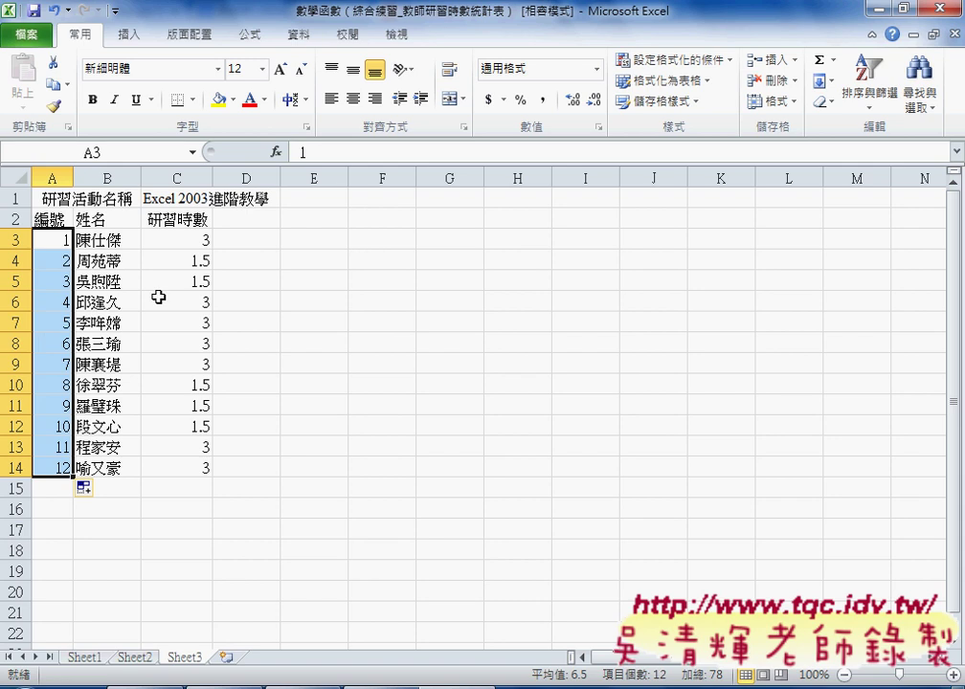
Step: Fill Sheet3's hours C3:C14 with 2, then return to the instructions workbook
left_click(176, 242)
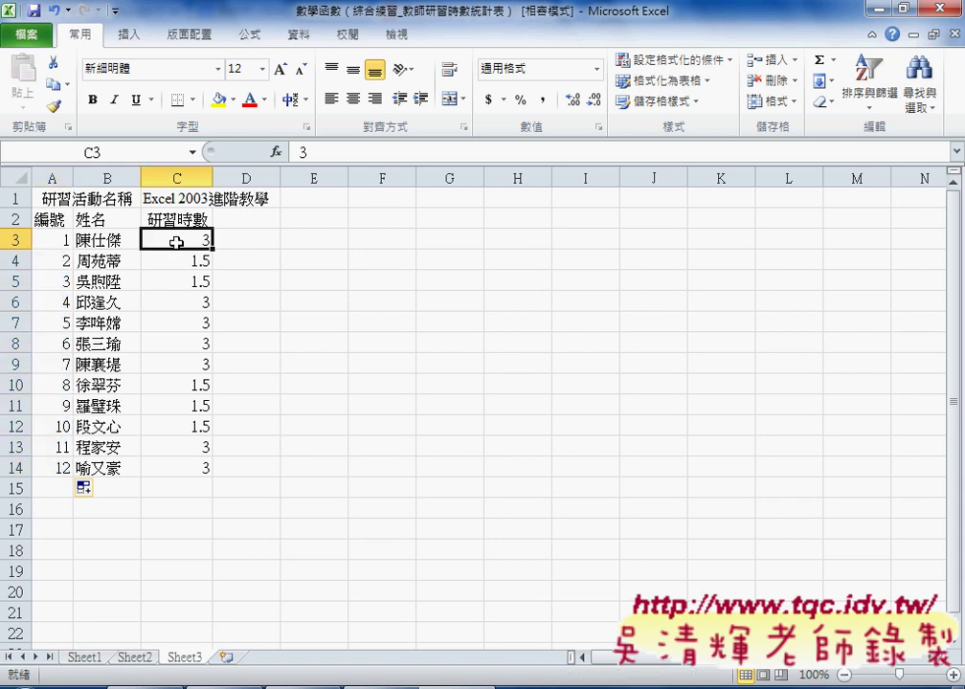
type("2")
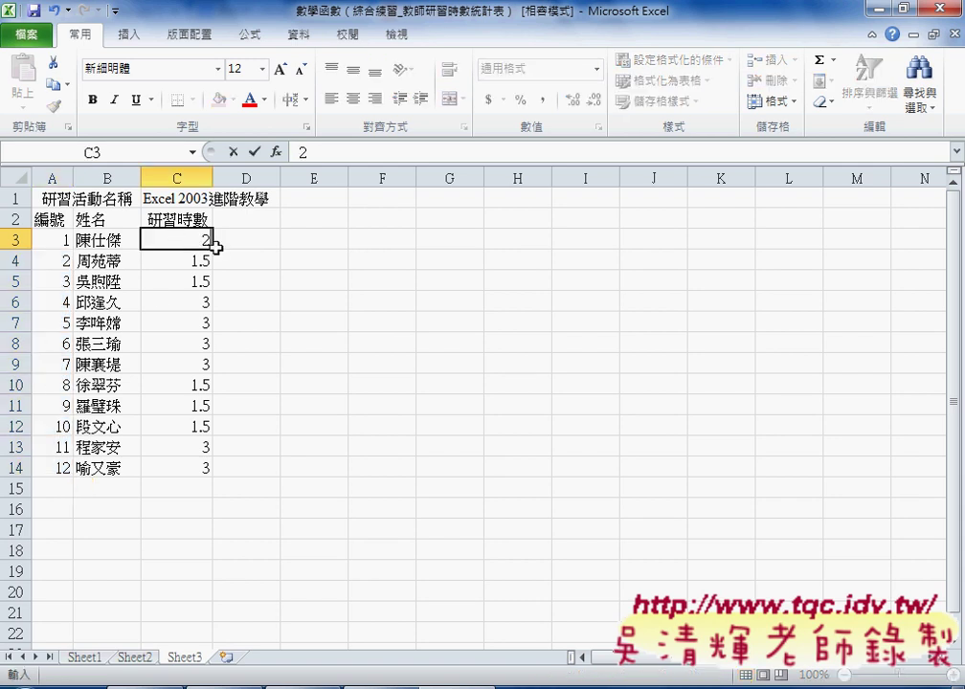
left_click_drag(213, 248, 212, 470)
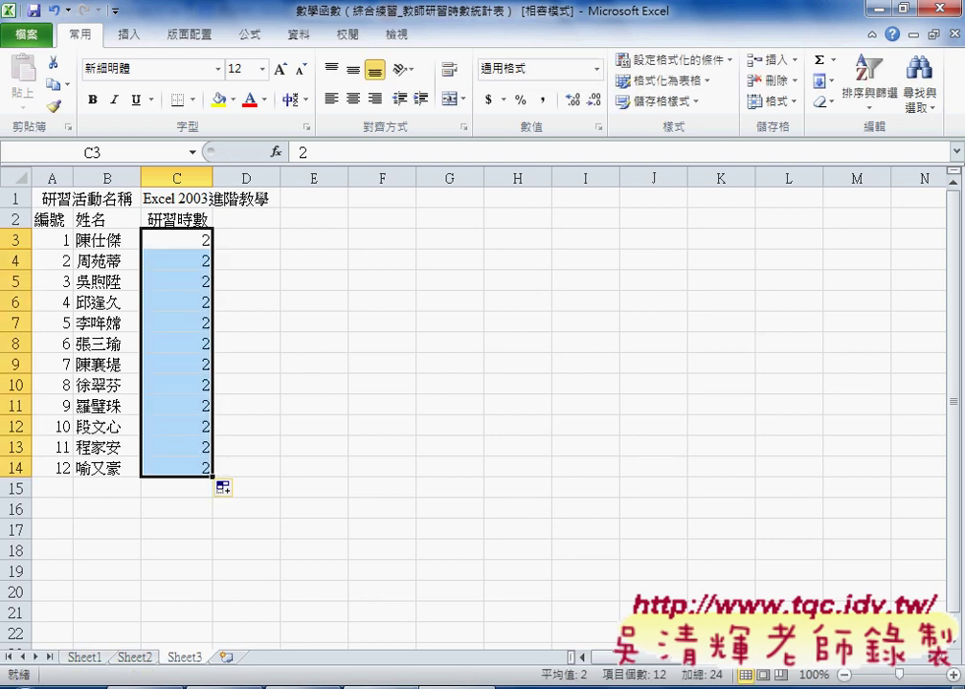
key("ctrl+F6")
scroll(292, 356, "down", 1)
Step: Open Sheet1 and look over its empty 研習總時數 cells C2:C21 and the names
left_click(86, 656)
left_click_drag(191, 220, 206, 614)
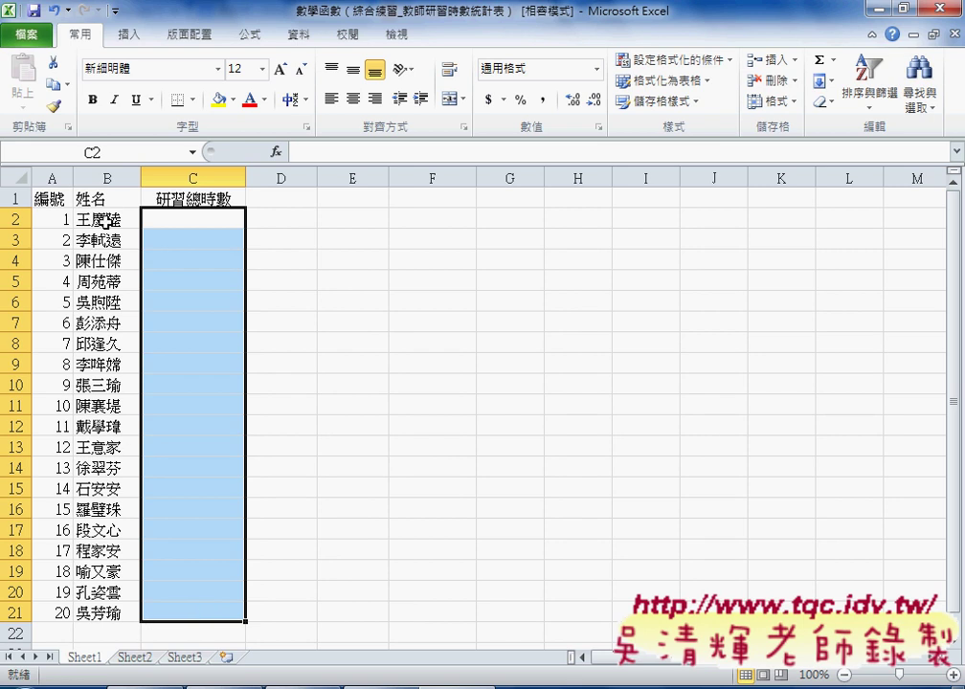
left_click(123, 218)
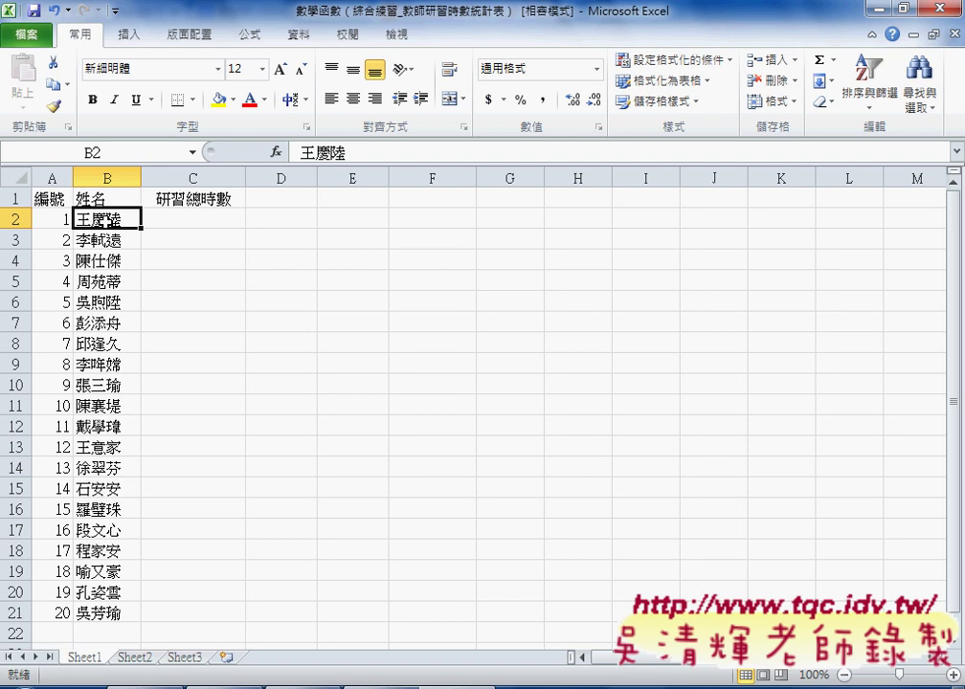
Step: Check the first name against Sheet2 and Sheet3, then enter 0 in C2
left_click(189, 225)
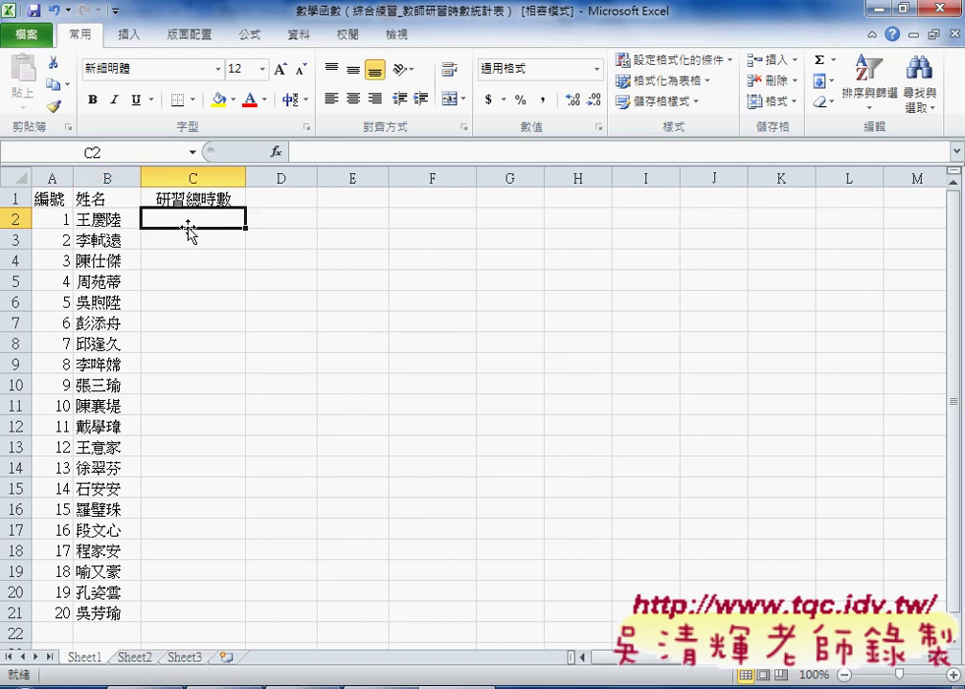
left_click(136, 659)
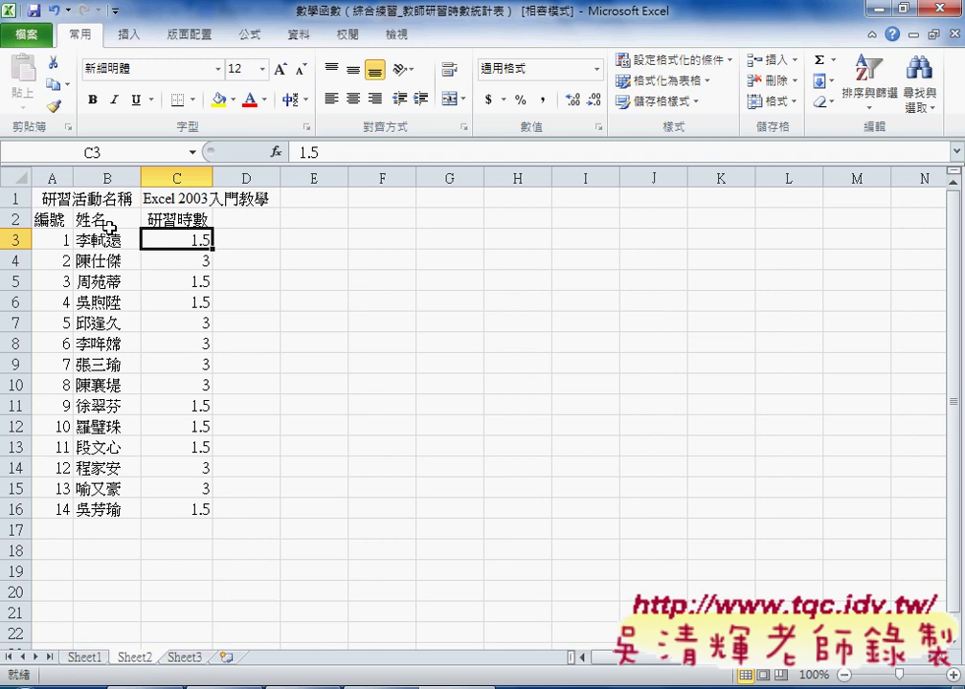
left_click_drag(108, 238, 110, 507)
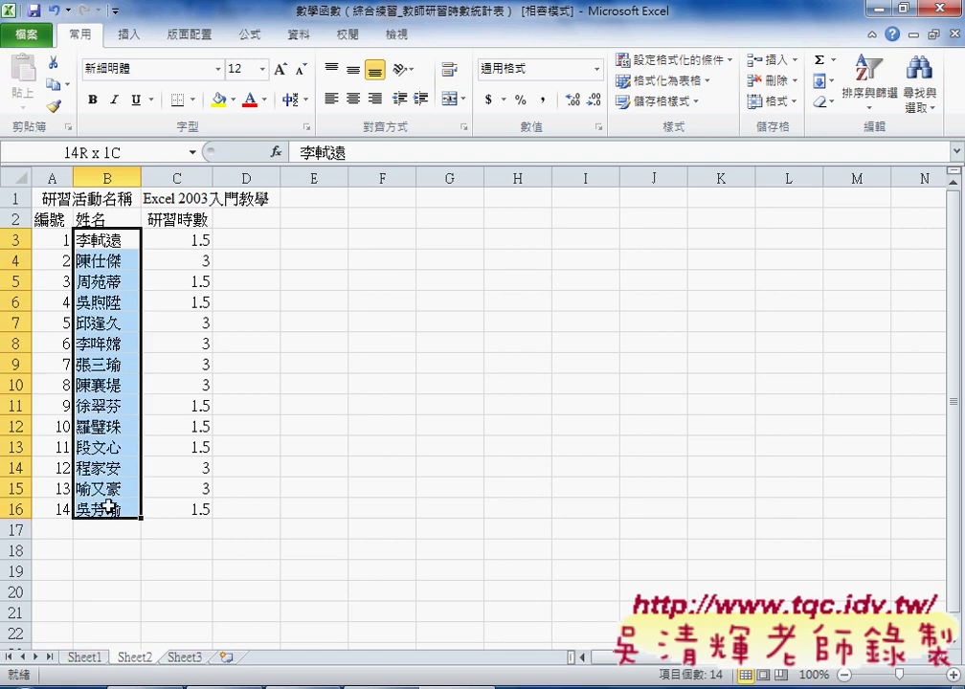
left_click(183, 658)
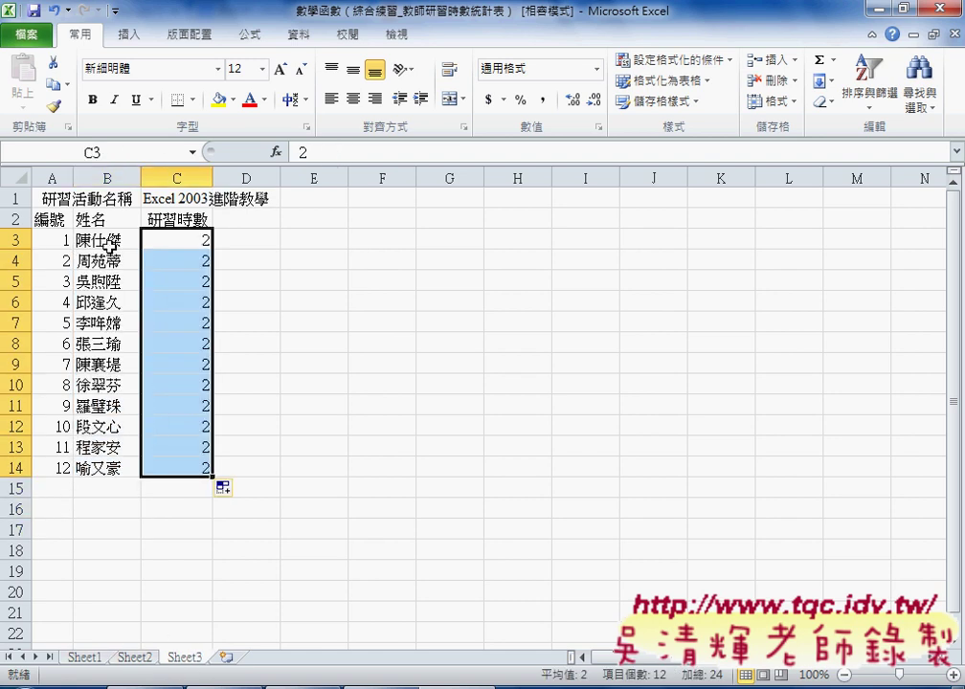
left_click_drag(108, 240, 108, 468)
left_click(84, 658)
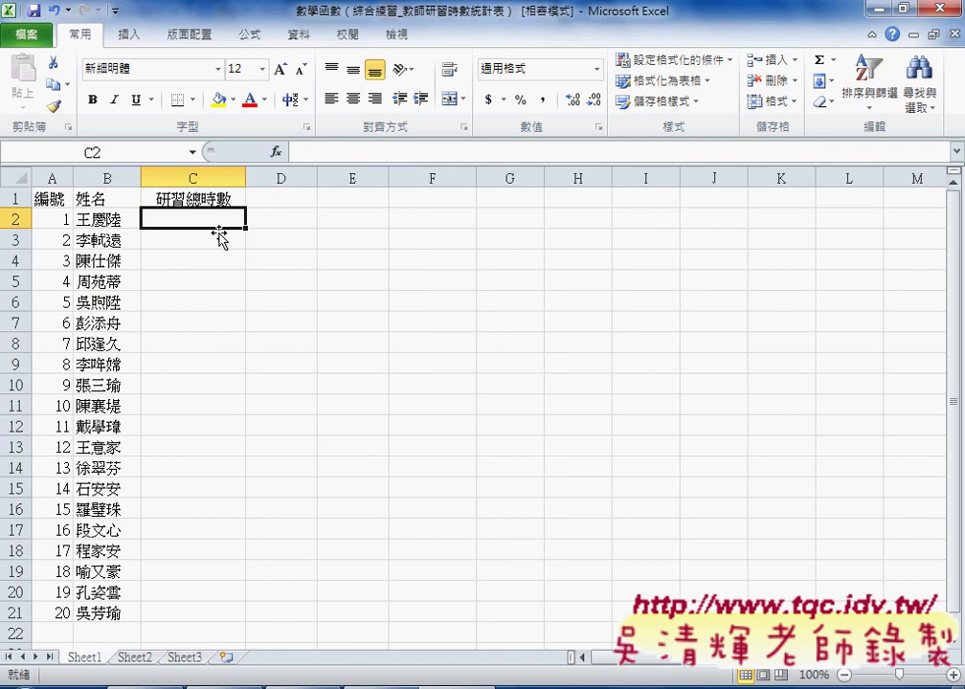
type("0")
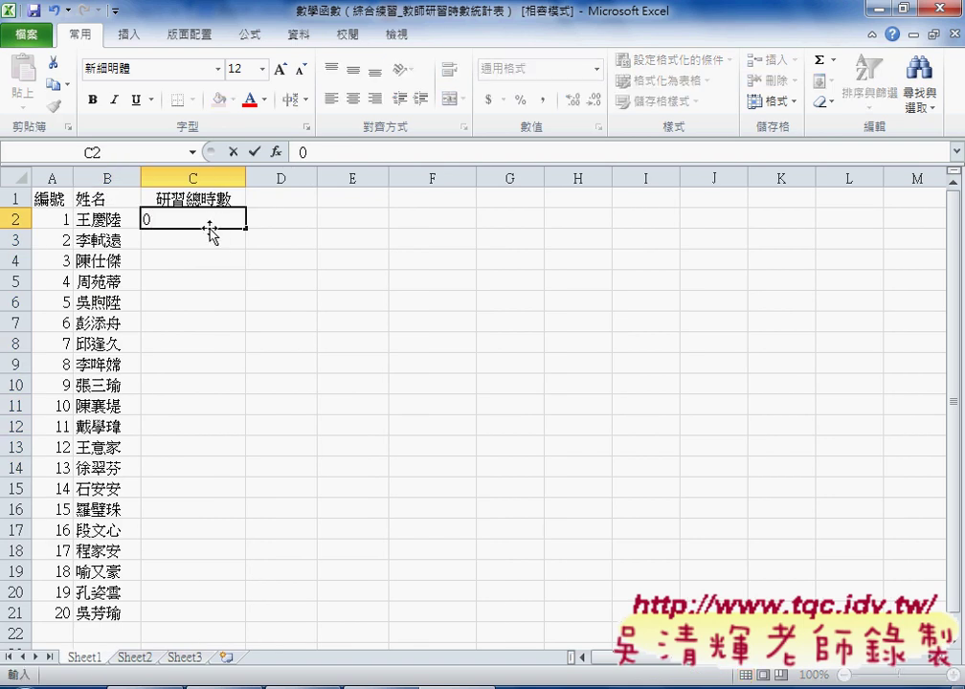
key("Return")
Step: Check the second name's hours on Sheet2 and Sheet3, then enter 1.5 in C3
left_click(103, 245)
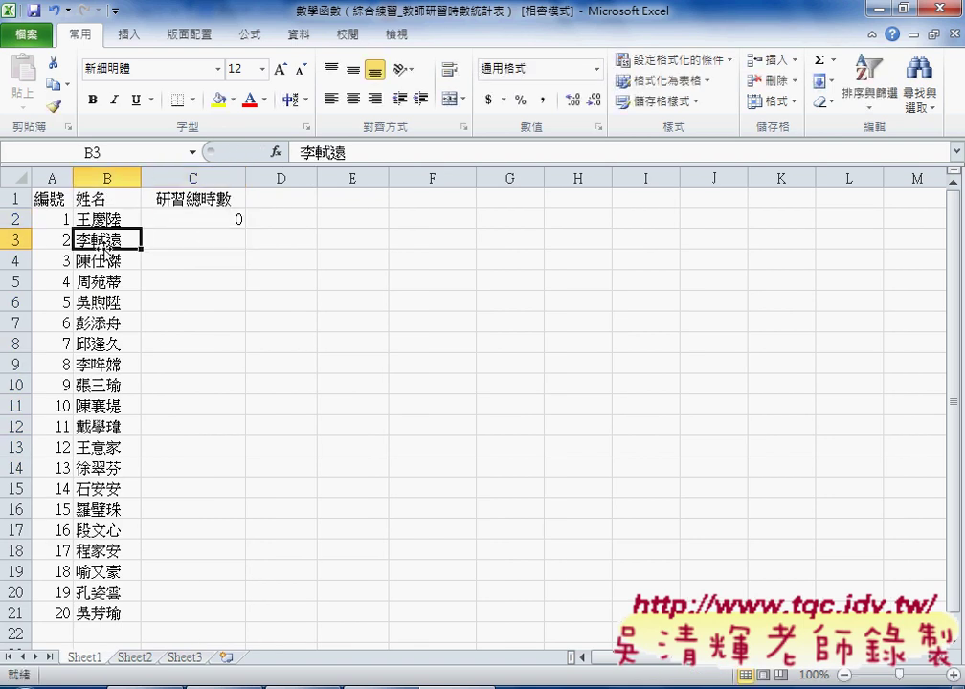
left_click(132, 658)
left_click(103, 242)
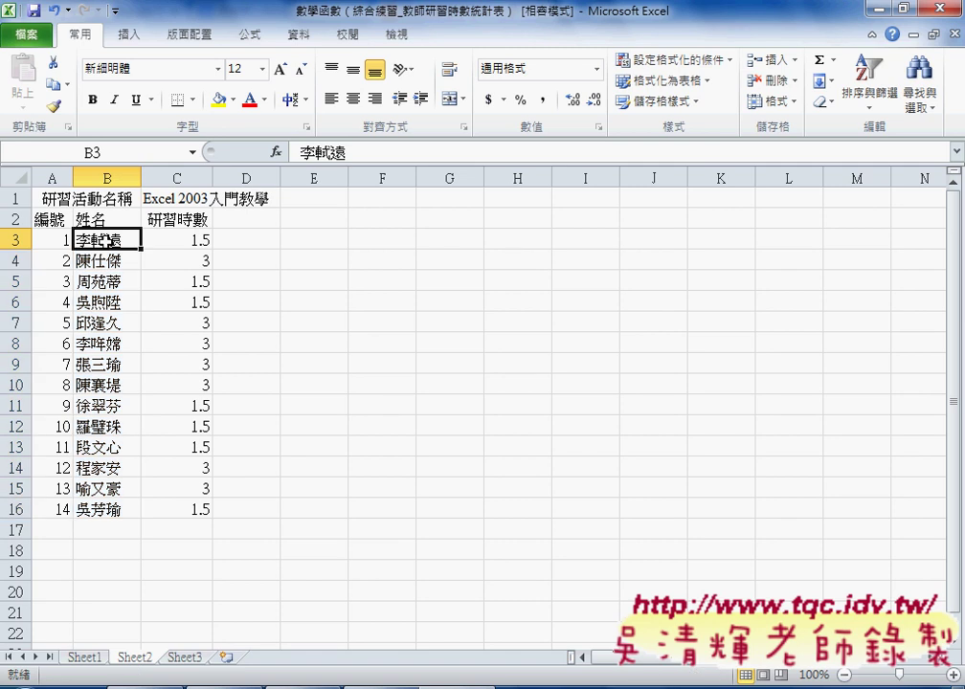
left_click(188, 243)
left_click(186, 658)
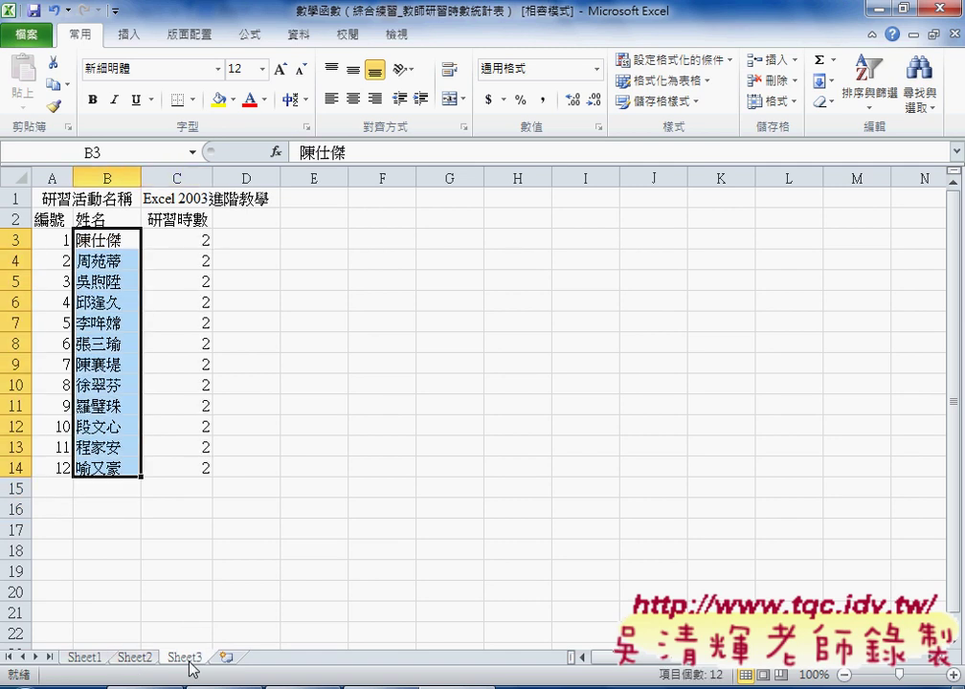
left_click(84, 658)
left_click(207, 241)
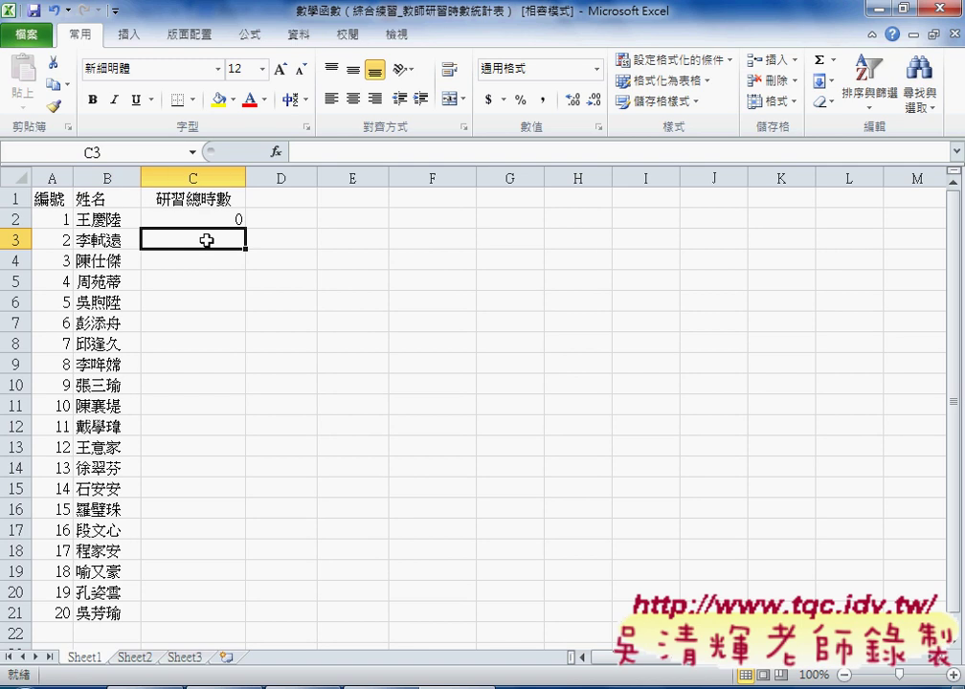
type("1.5")
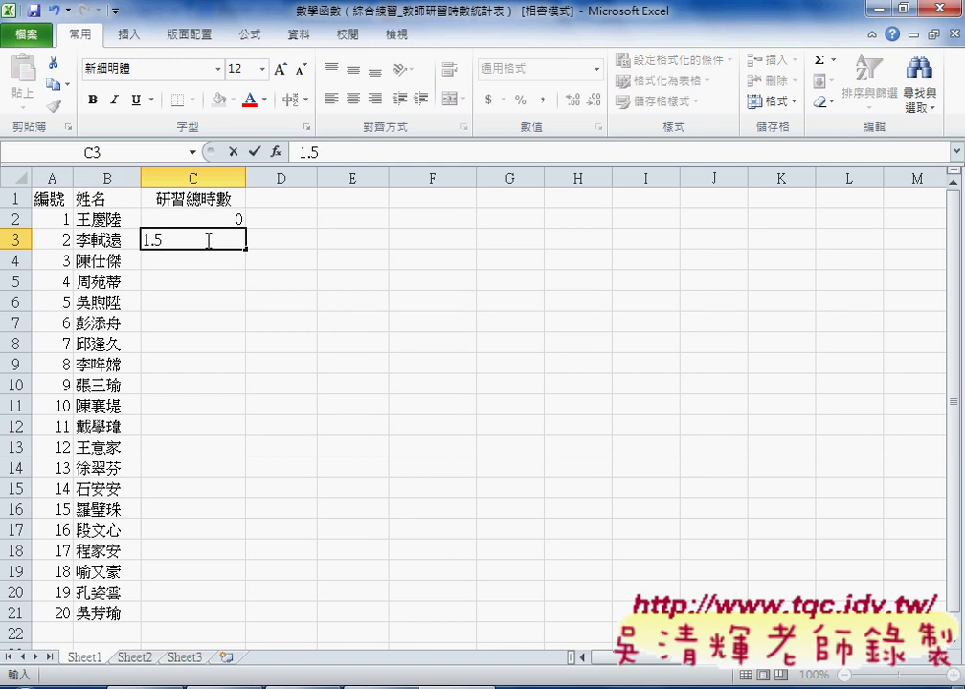
key("Return")
left_click(219, 218)
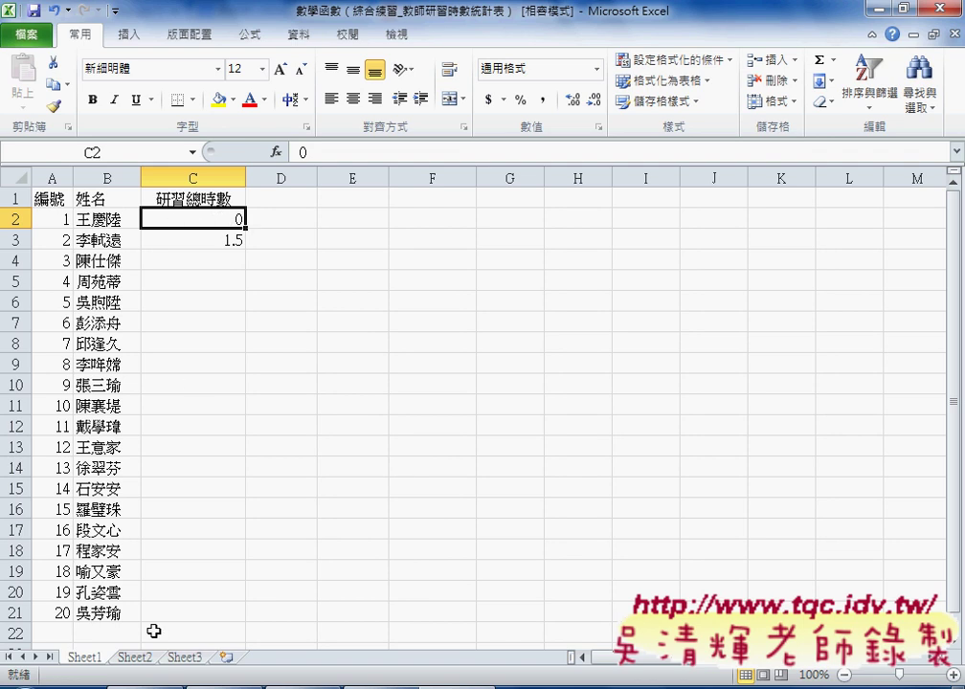
Step: Compare Sheet1's names in B2 and B3 with Sheet2, then move on to Sheet3
left_click(140, 660)
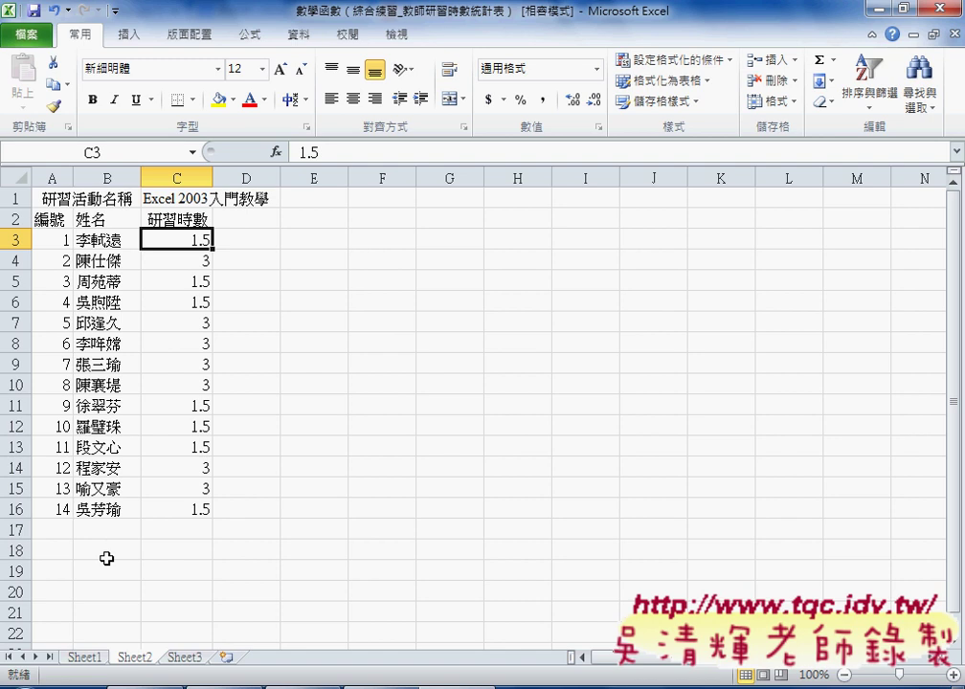
left_click(88, 660)
left_click(117, 221)
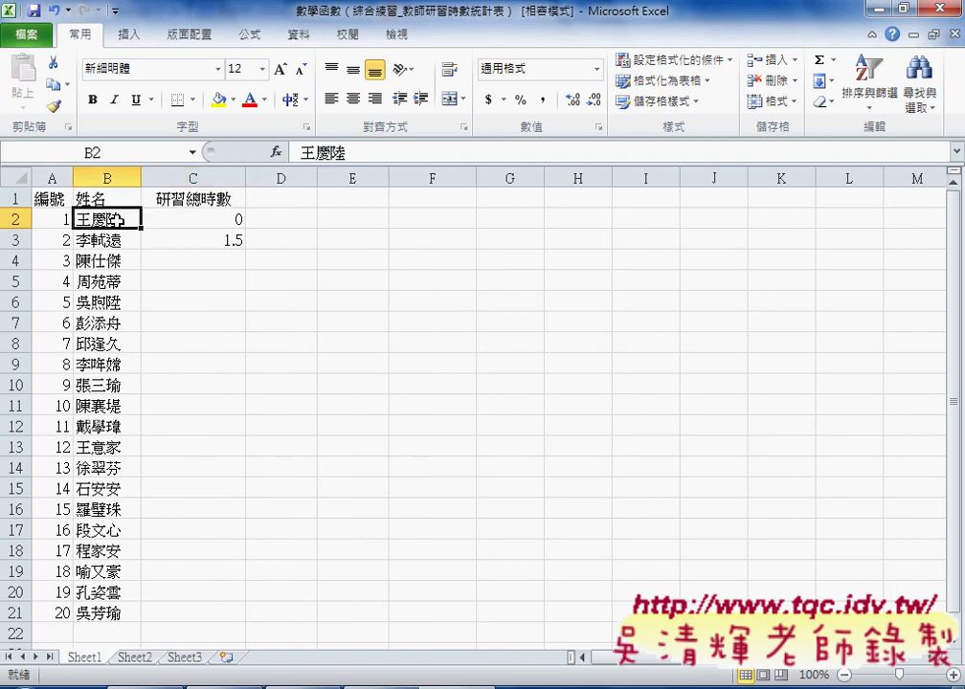
left_click(135, 658)
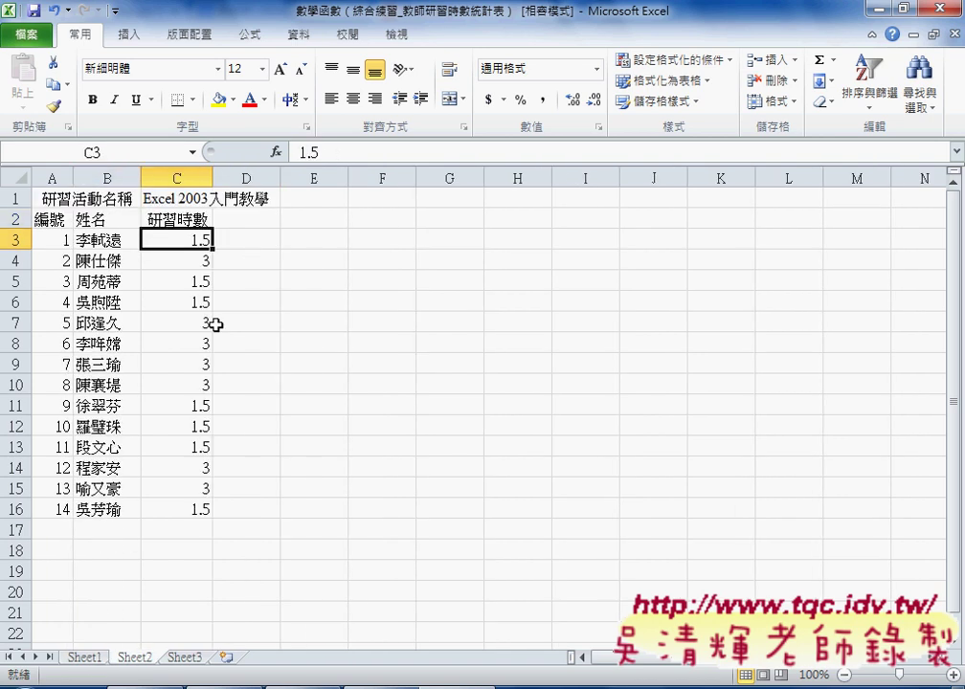
left_click(104, 240)
key("Left")
key("ctrl+Page_Up")
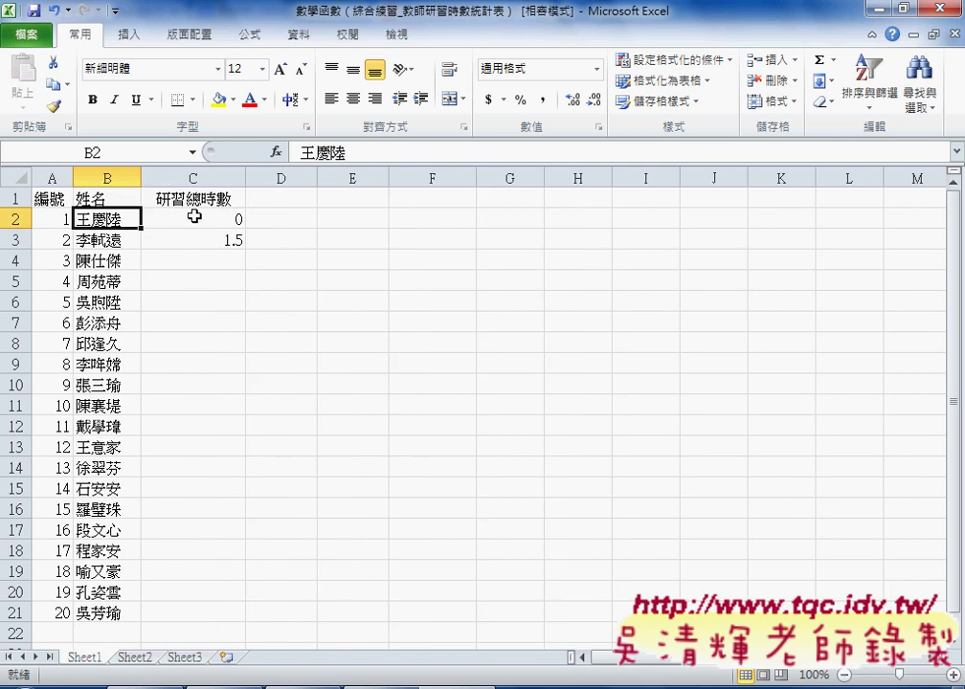
left_click(195, 216)
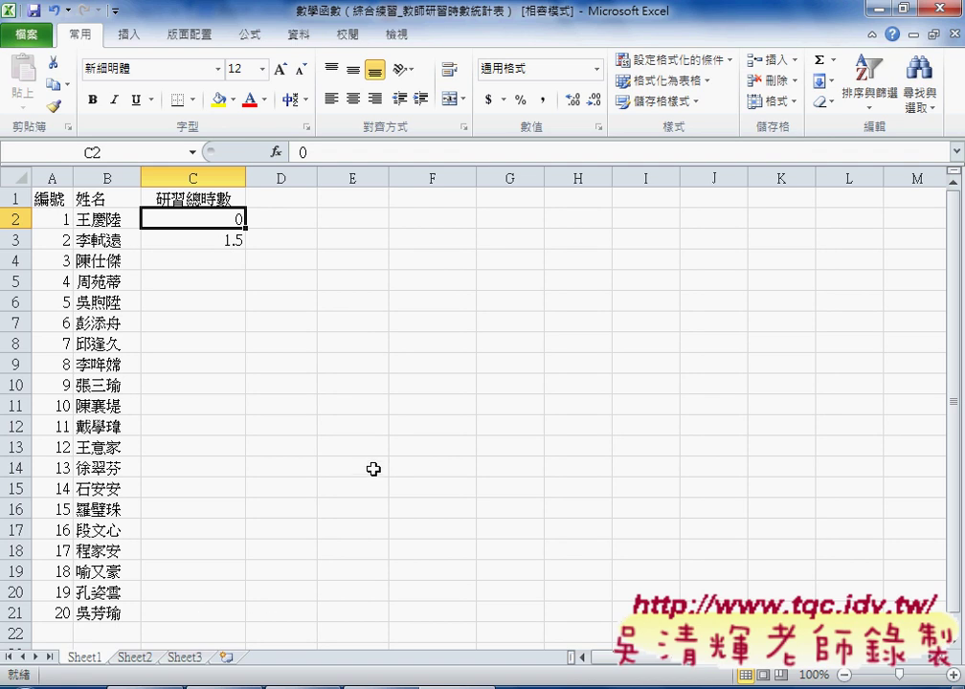
left_click(133, 658)
left_click(184, 659)
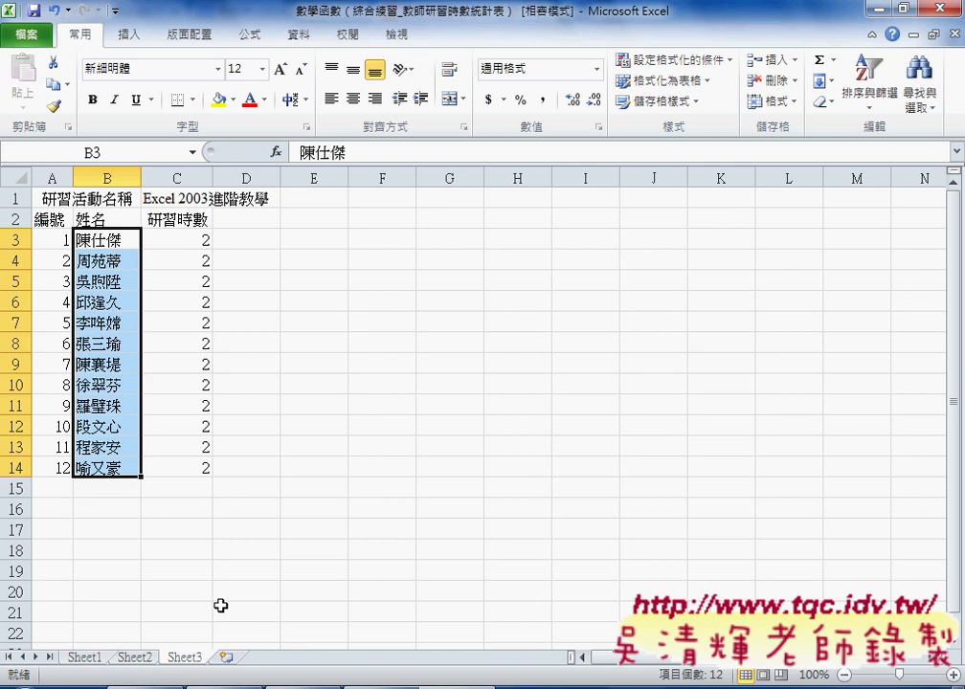
Step: Go to Sheet1, then put the Sheet3 tab name into edit mode
left_click(78, 657)
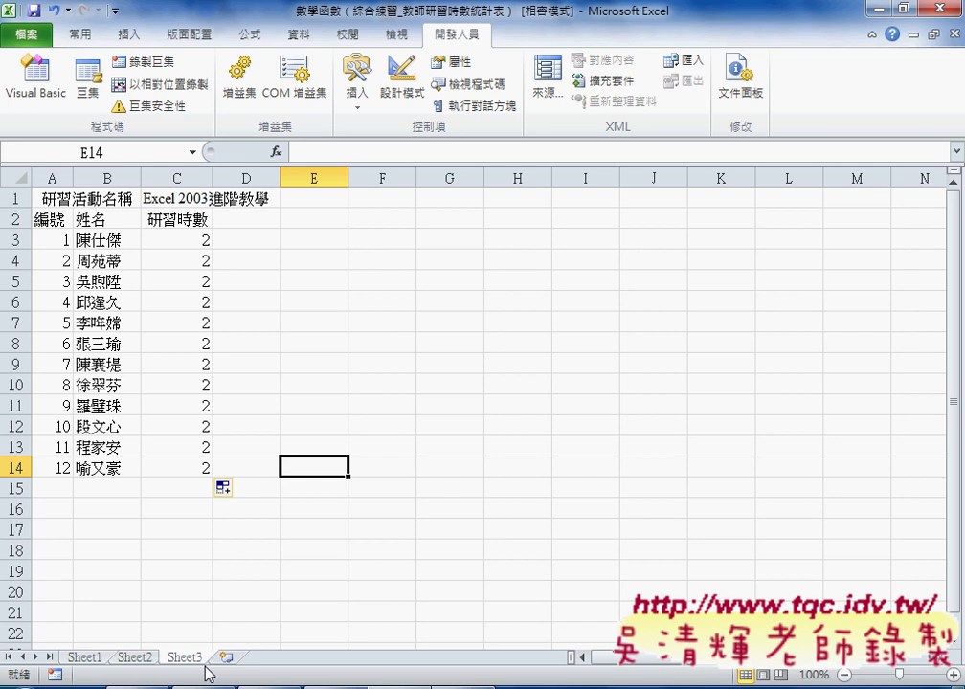
double_click(186, 657)
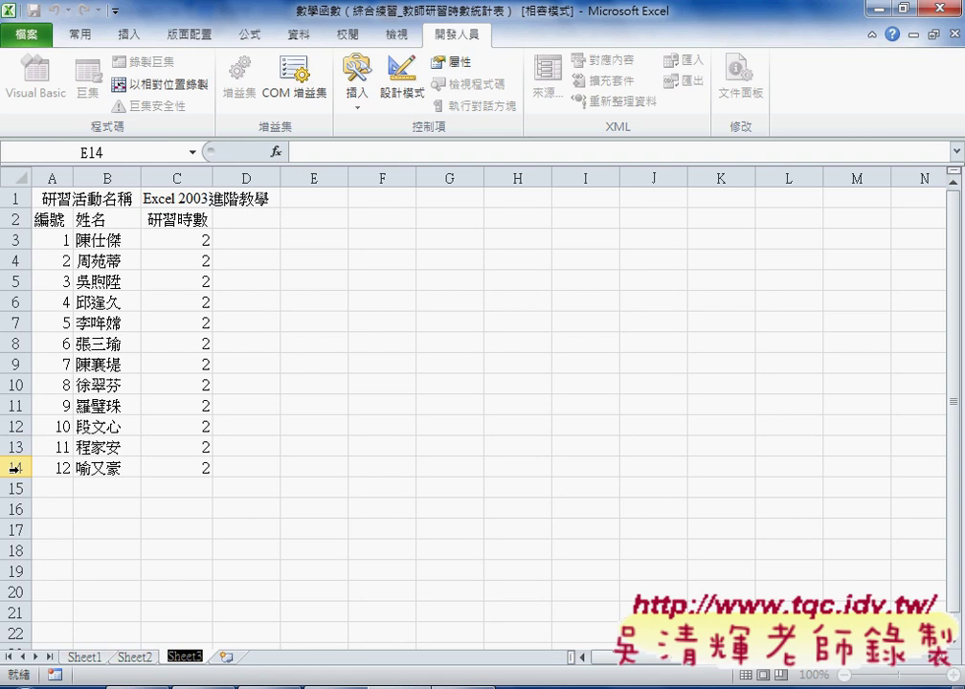
Step: Review Sheet3's numbers A3:A14 and hours C3:C14, then select C2 on Sheet1
left_click_drag(57, 241, 63, 475)
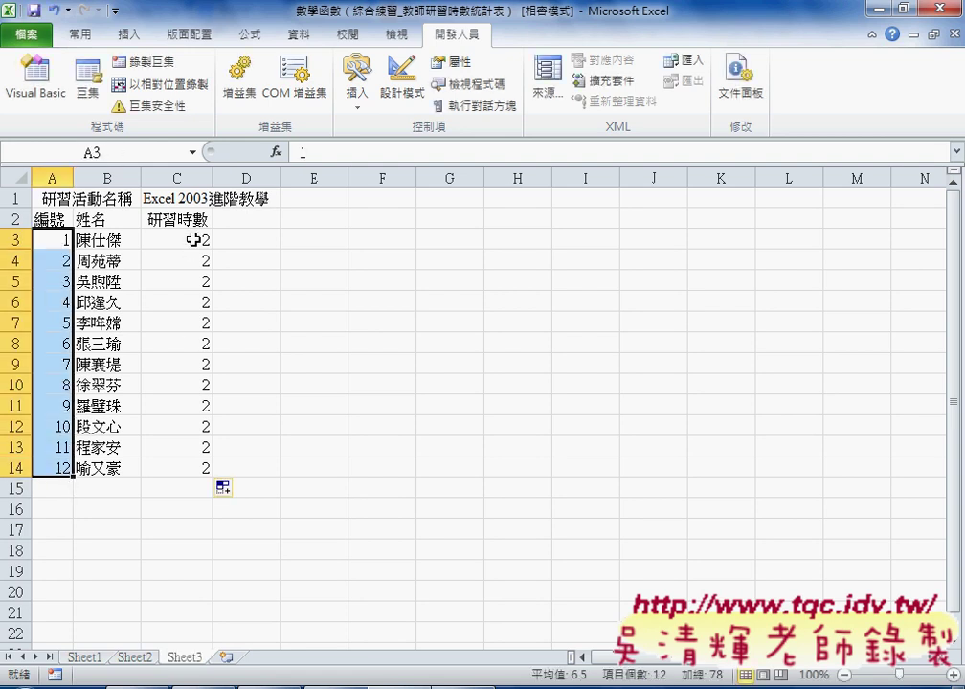
left_click_drag(193, 240, 187, 465)
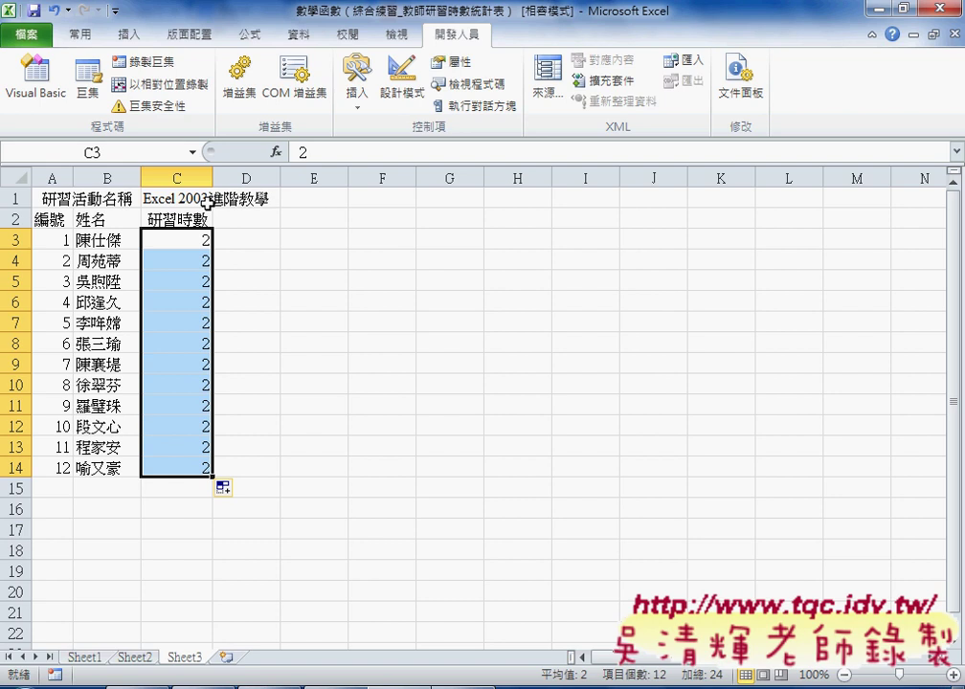
left_click(100, 240)
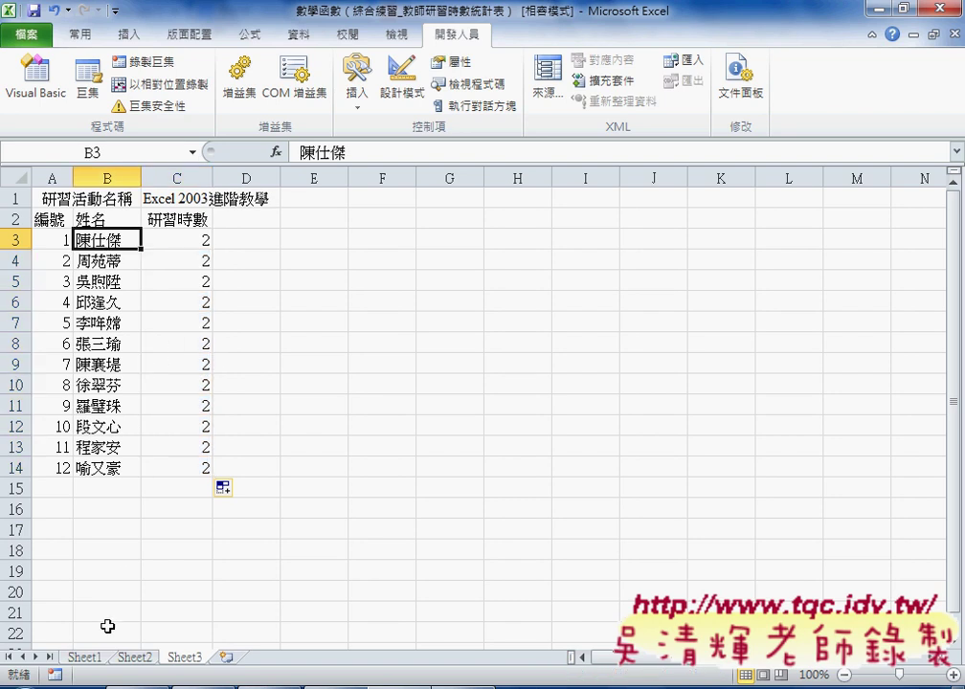
left_click(84, 658)
left_click(166, 220)
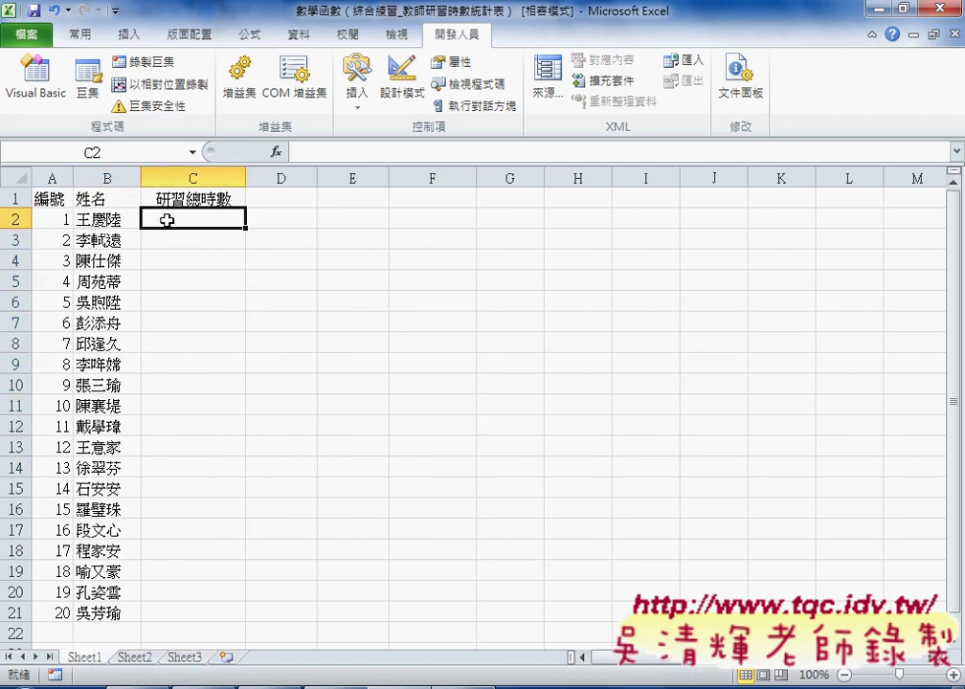